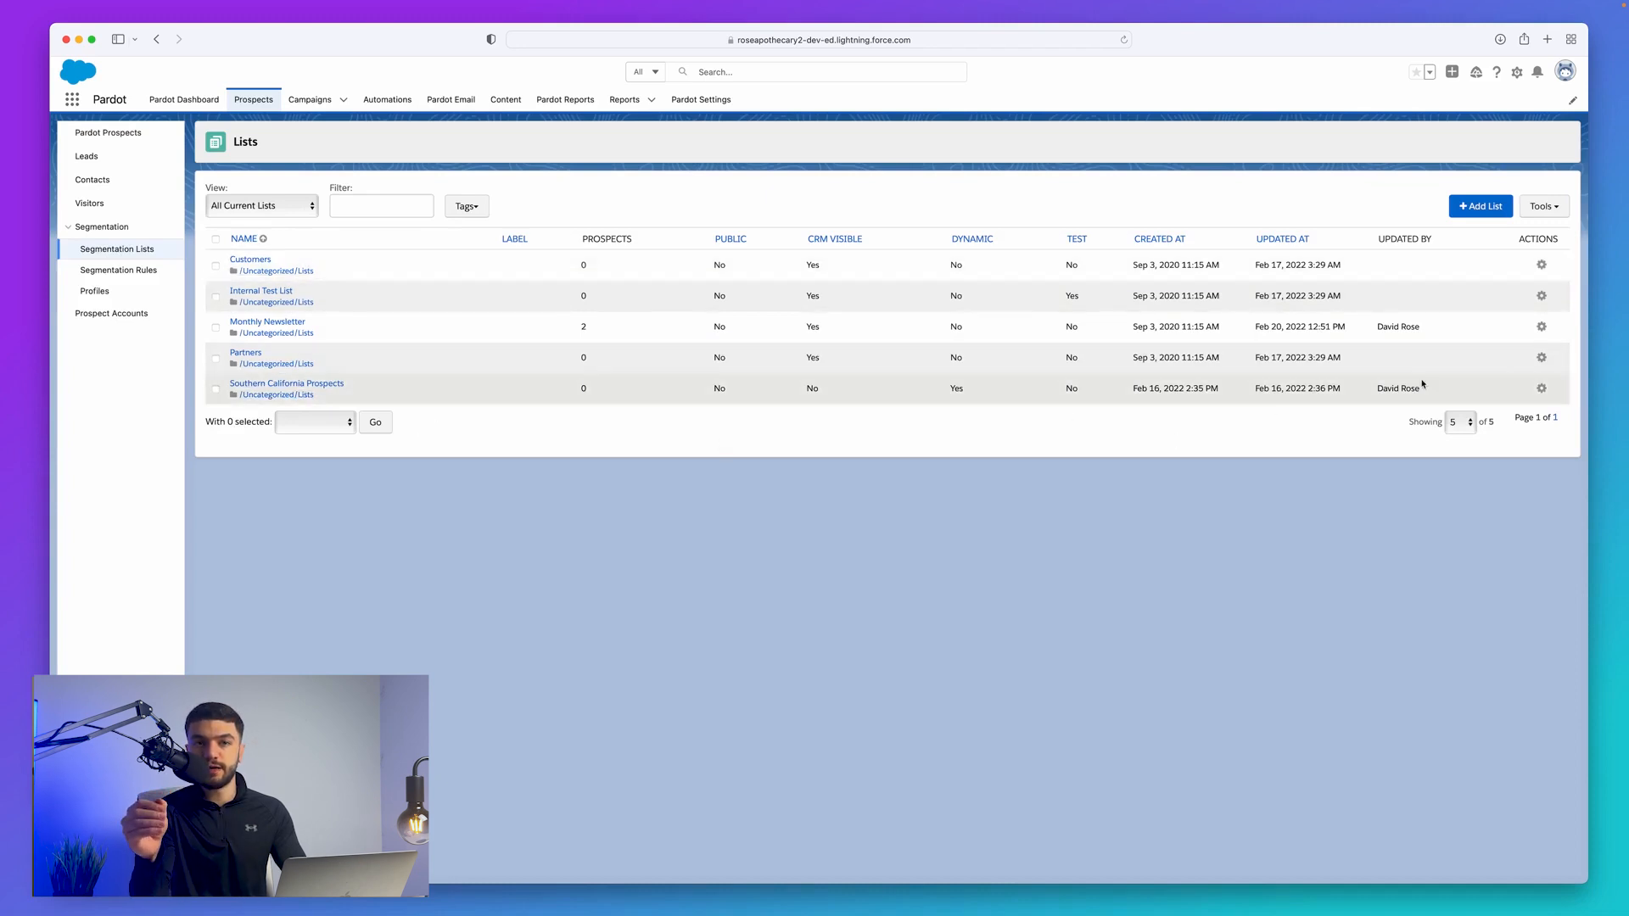
- Show 50 lists per page in the segmentation lists table
left_click(1459, 422)
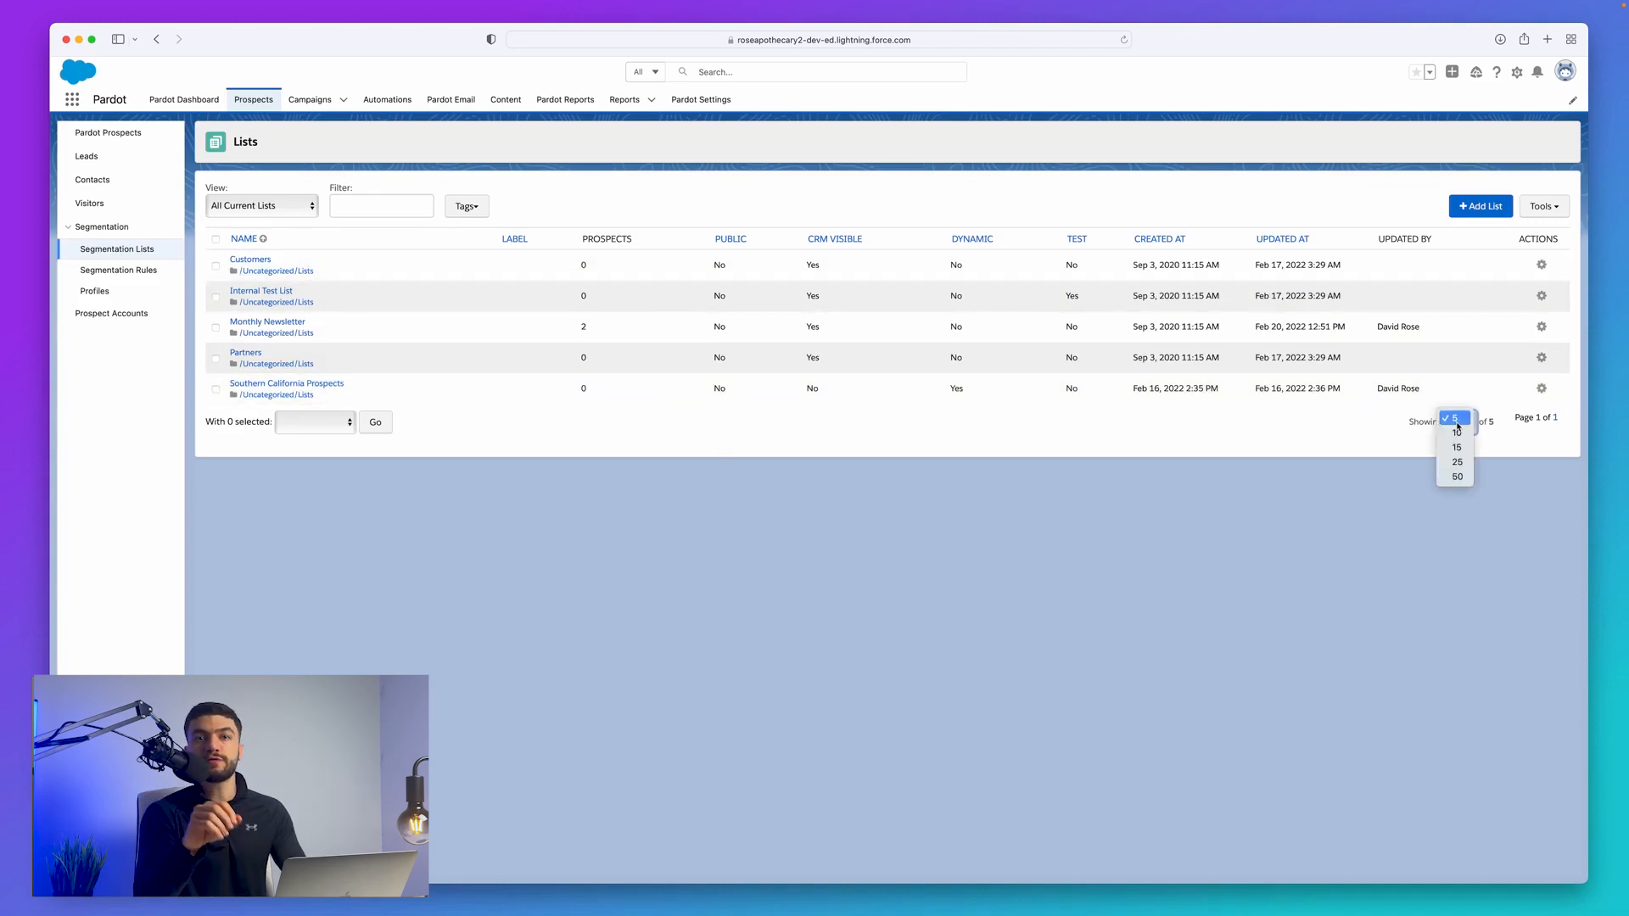
left_click(1457, 477)
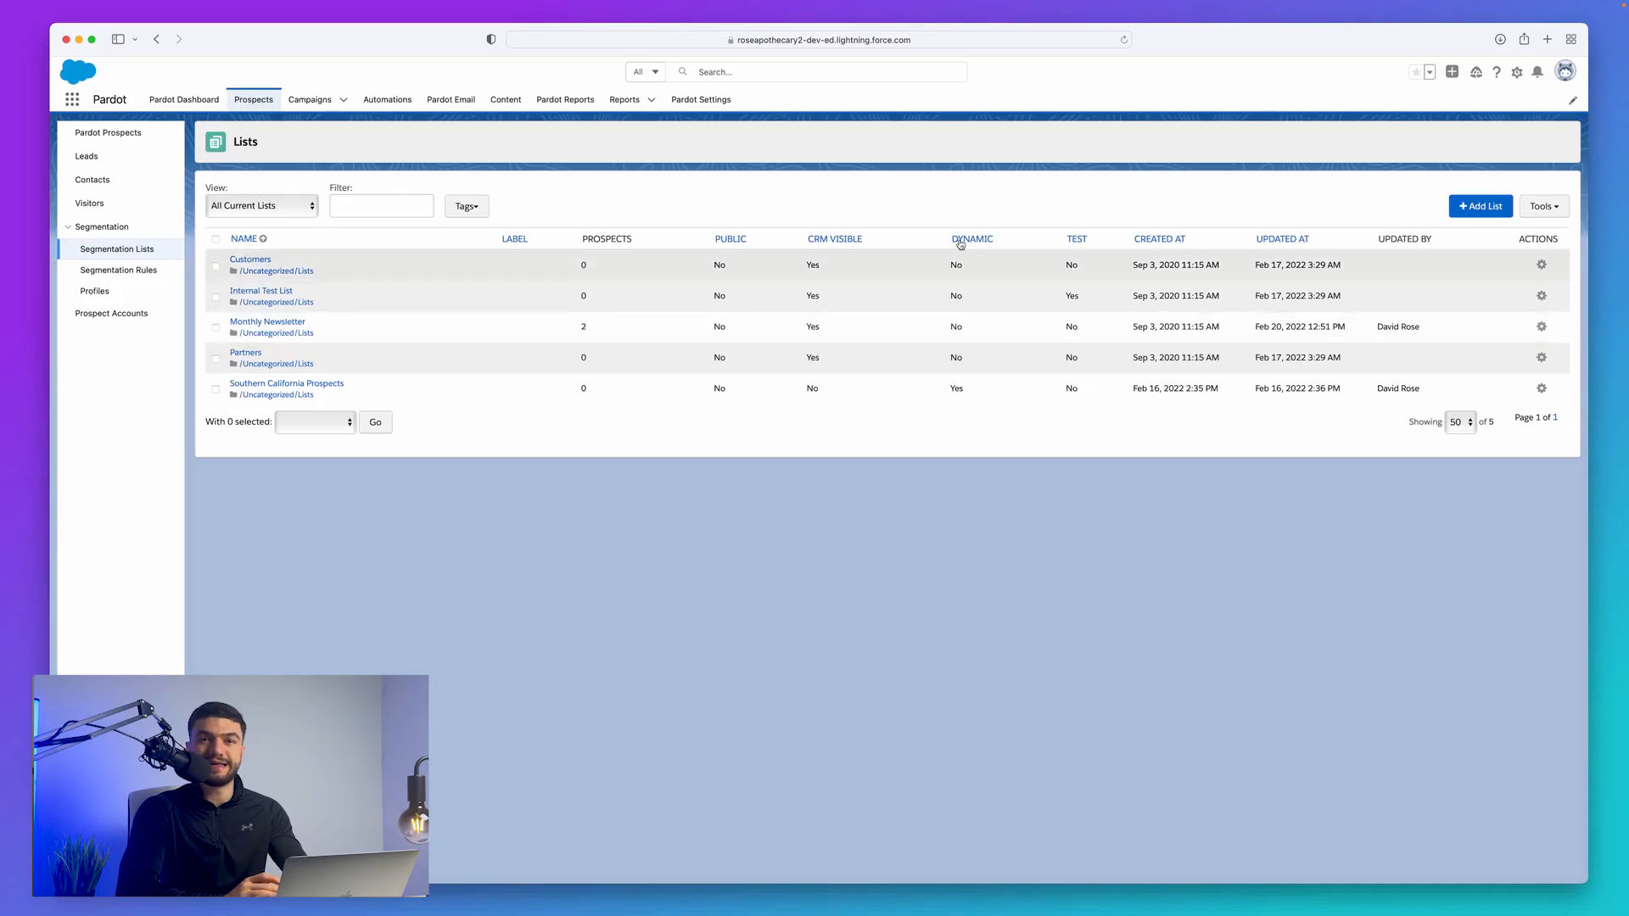
left_click_drag(938, 243, 1011, 242)
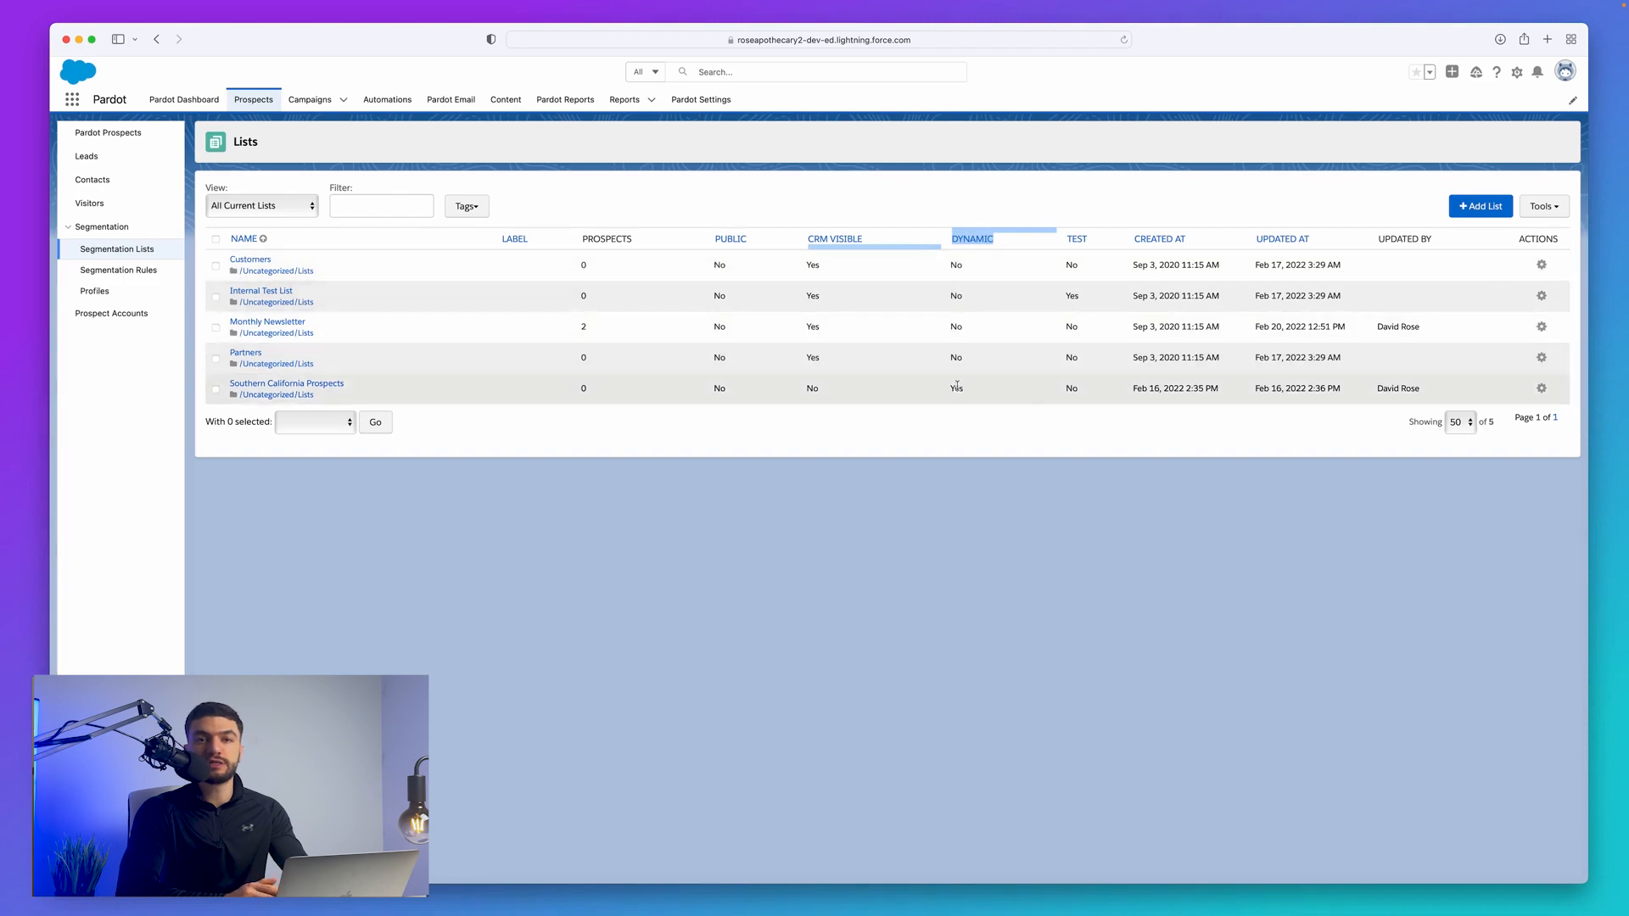
left_click(971, 460)
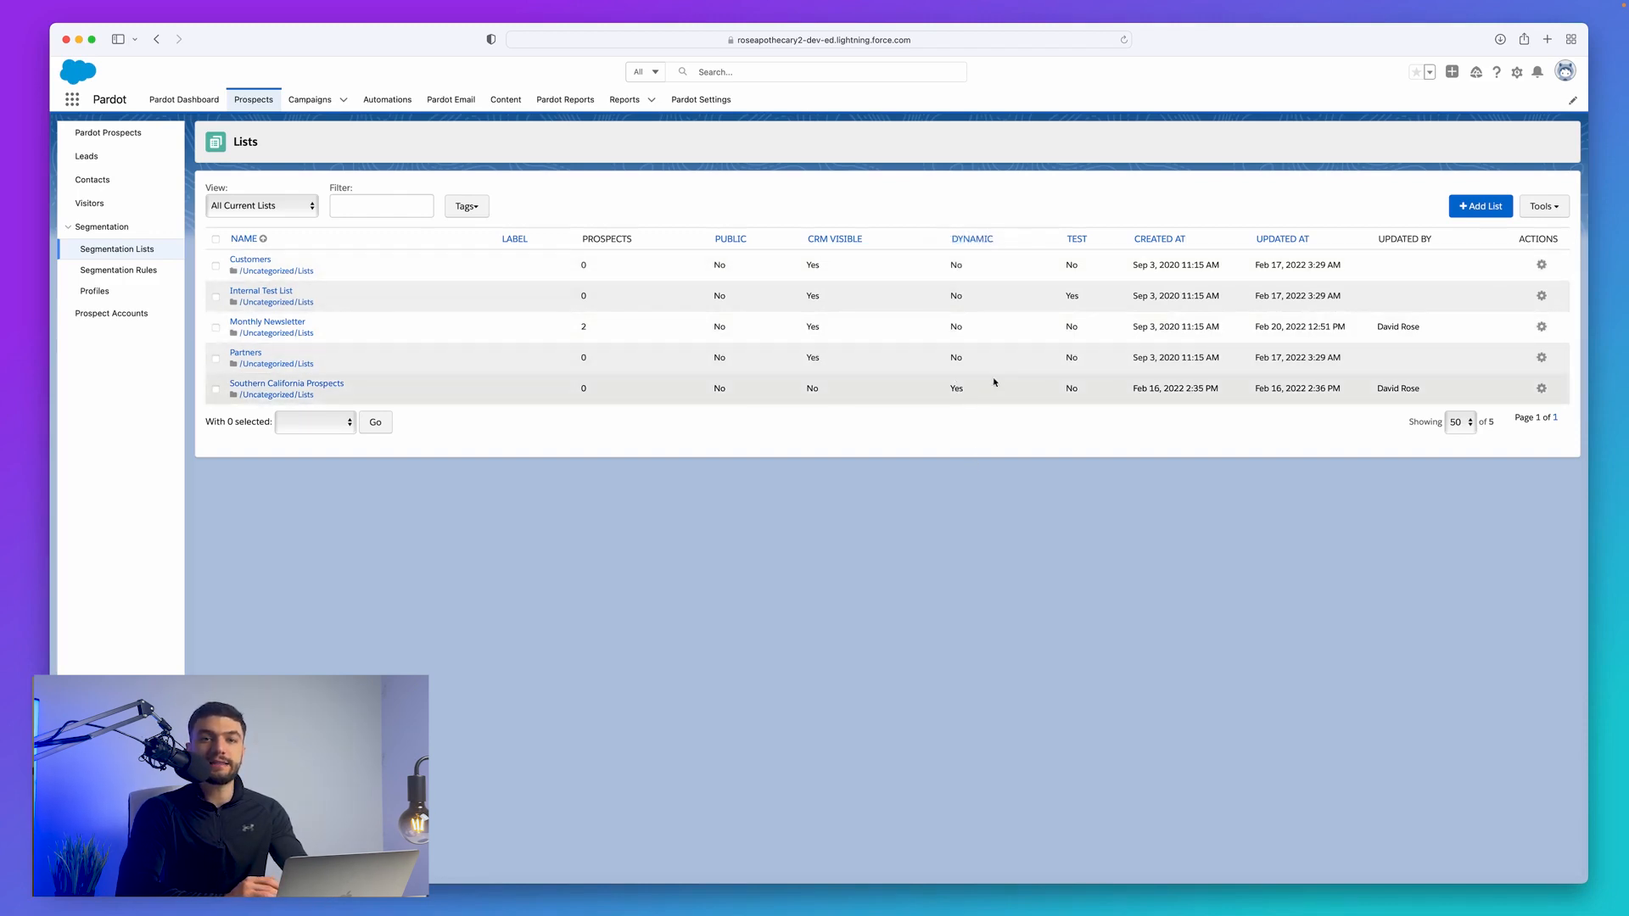
- Start a new segmentation list and name it Customers
left_click(1479, 212)
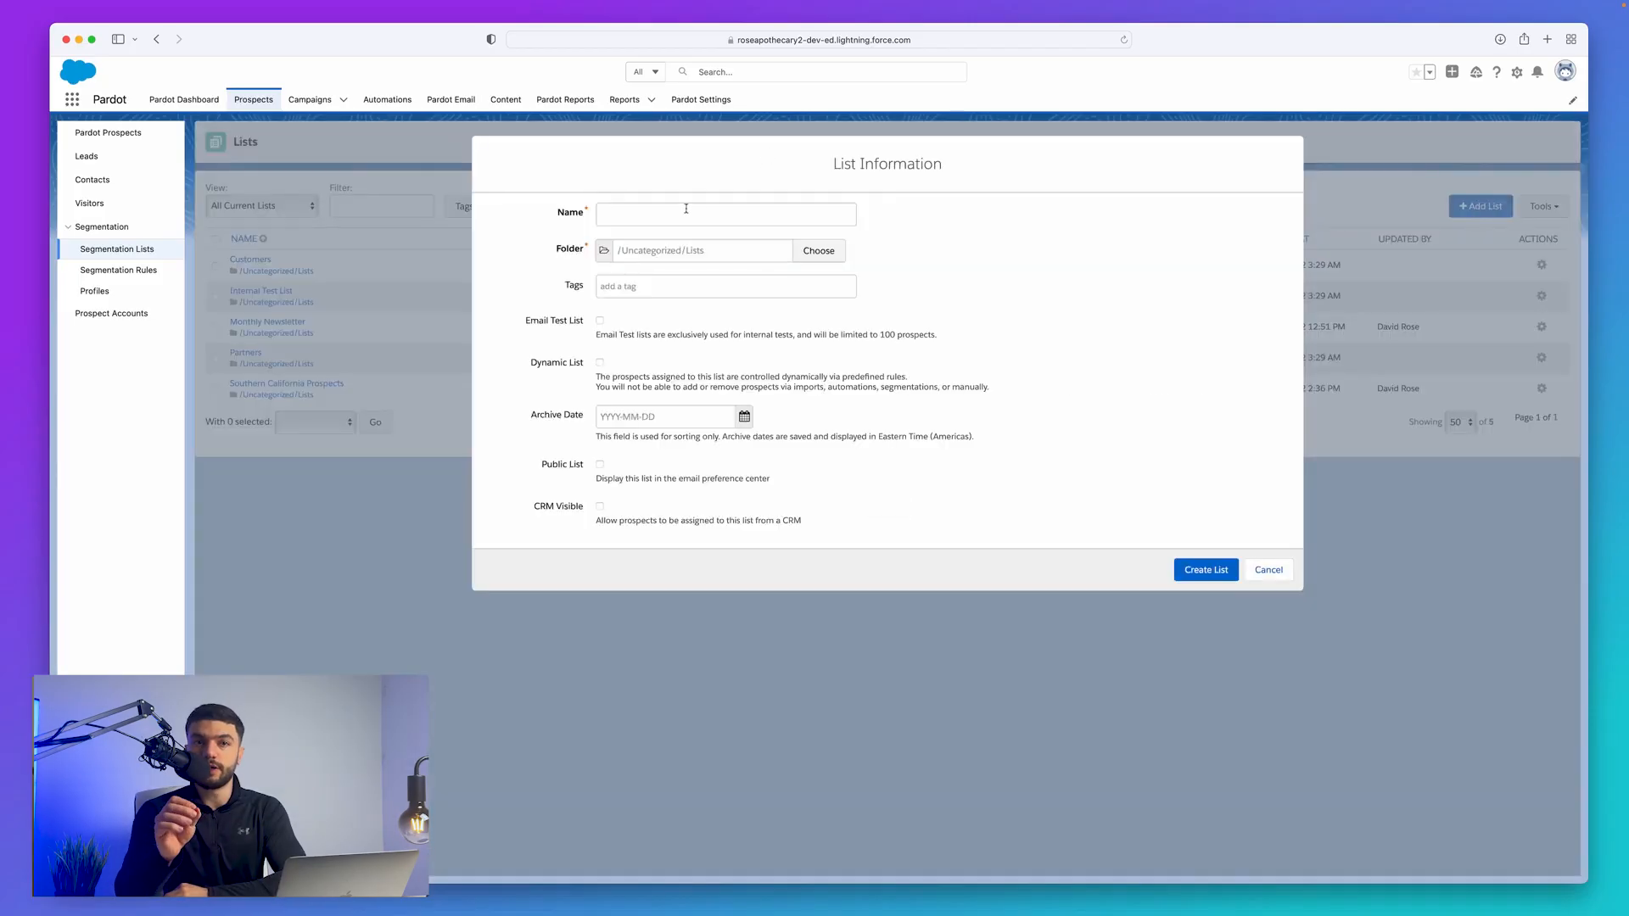
left_click(715, 212)
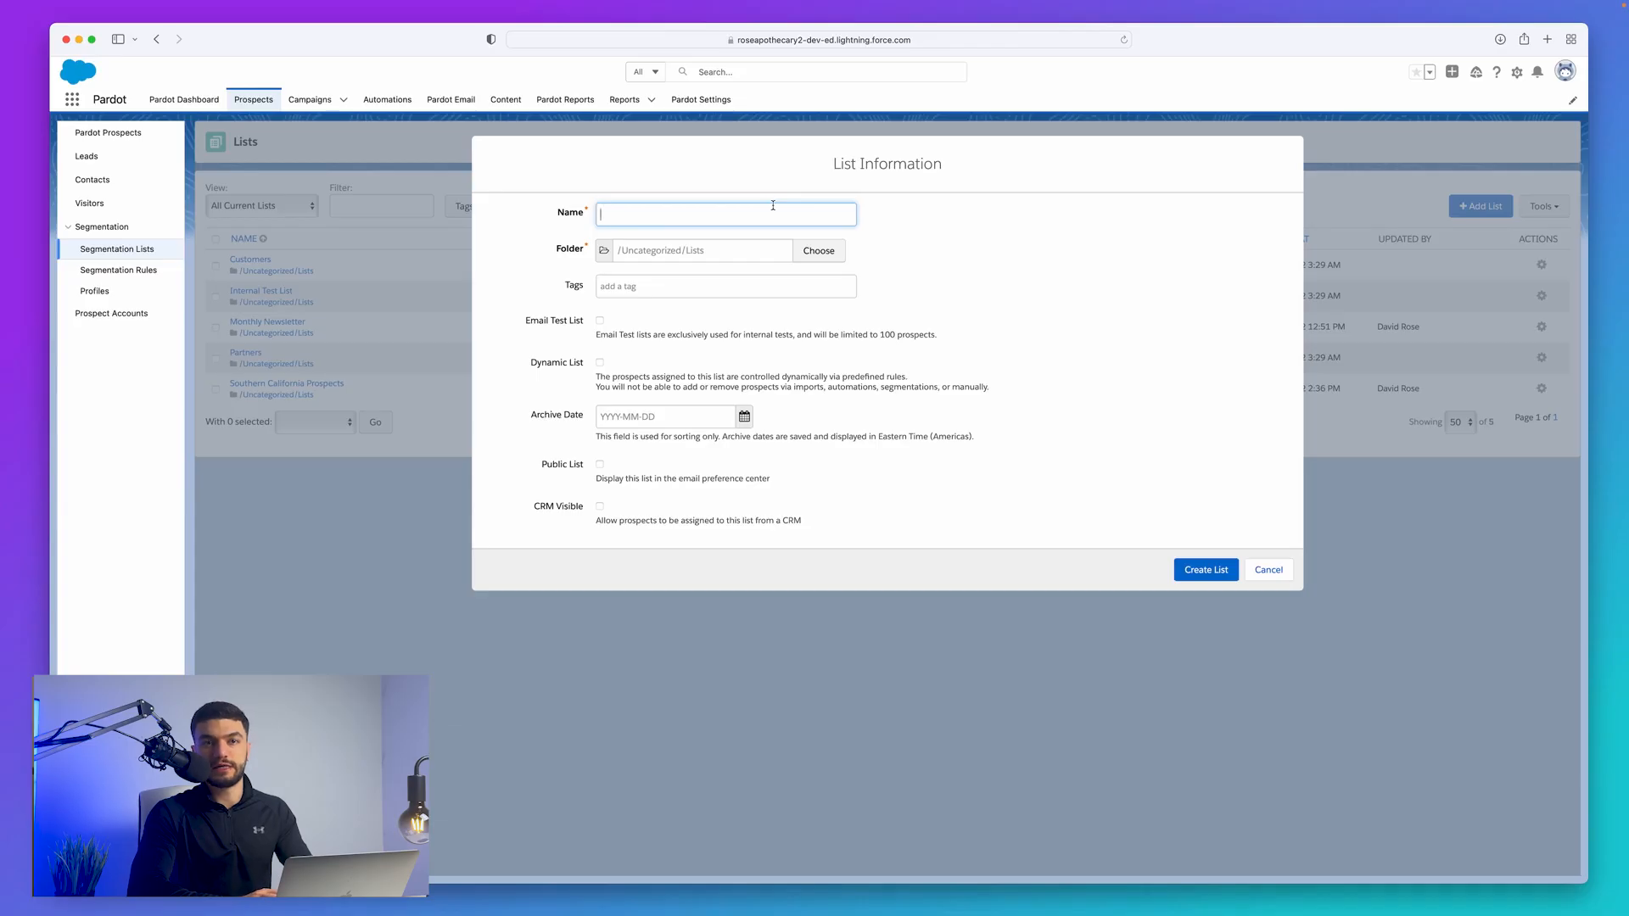
type("Customers")
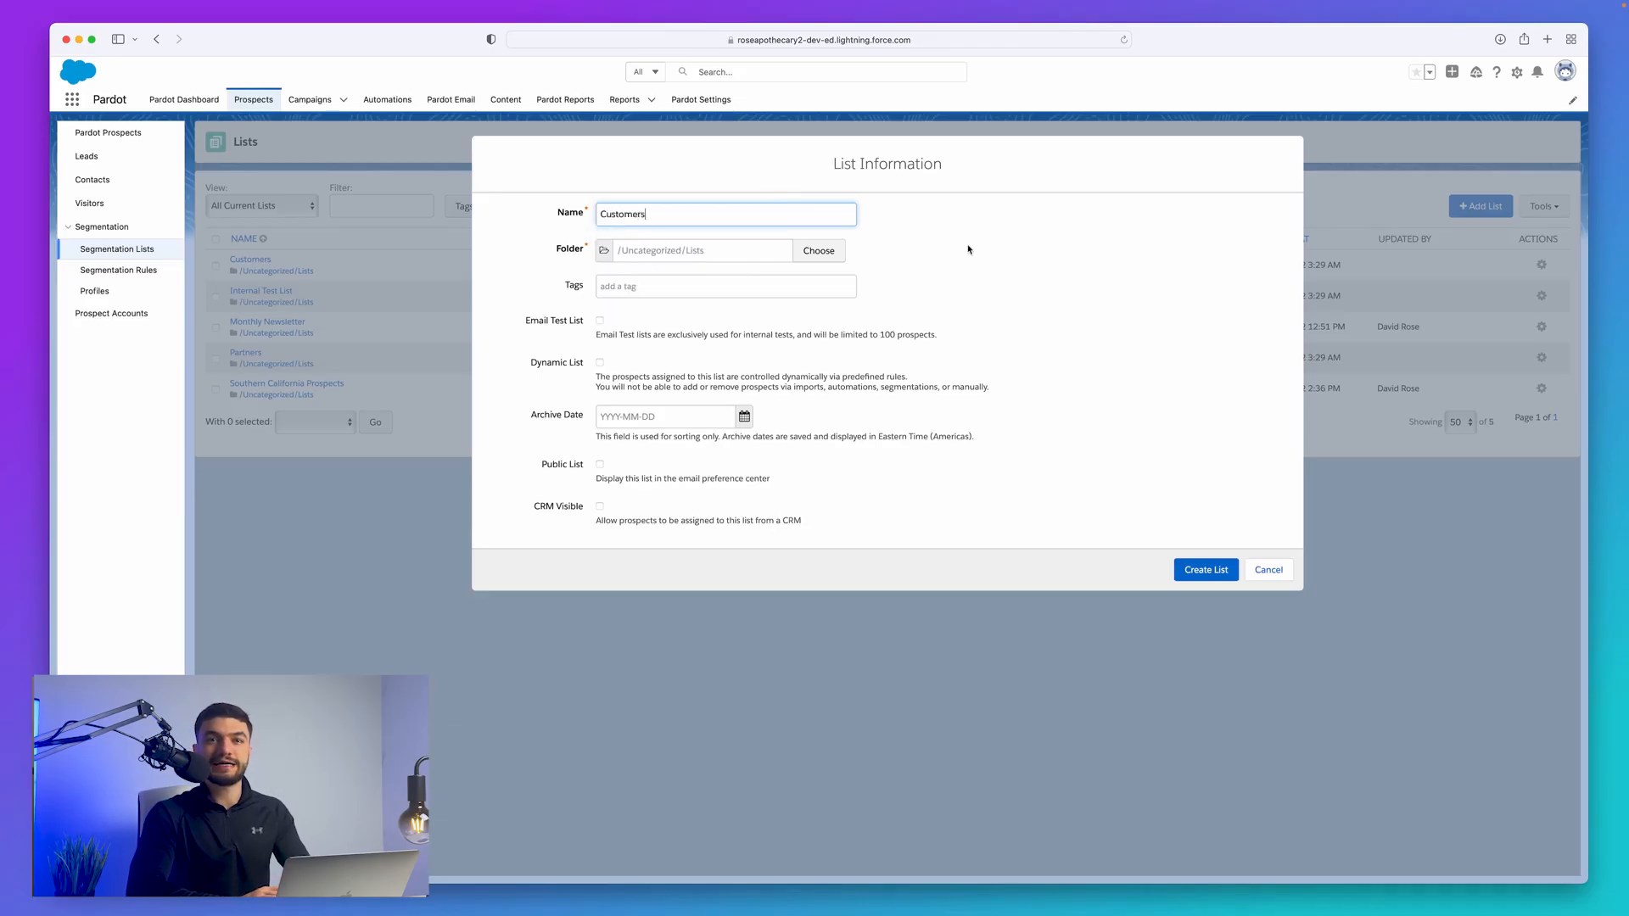
left_click(887, 228)
- Create a folder named "1 Week Pardot course" and choose it as the new list's folder
left_click(777, 253)
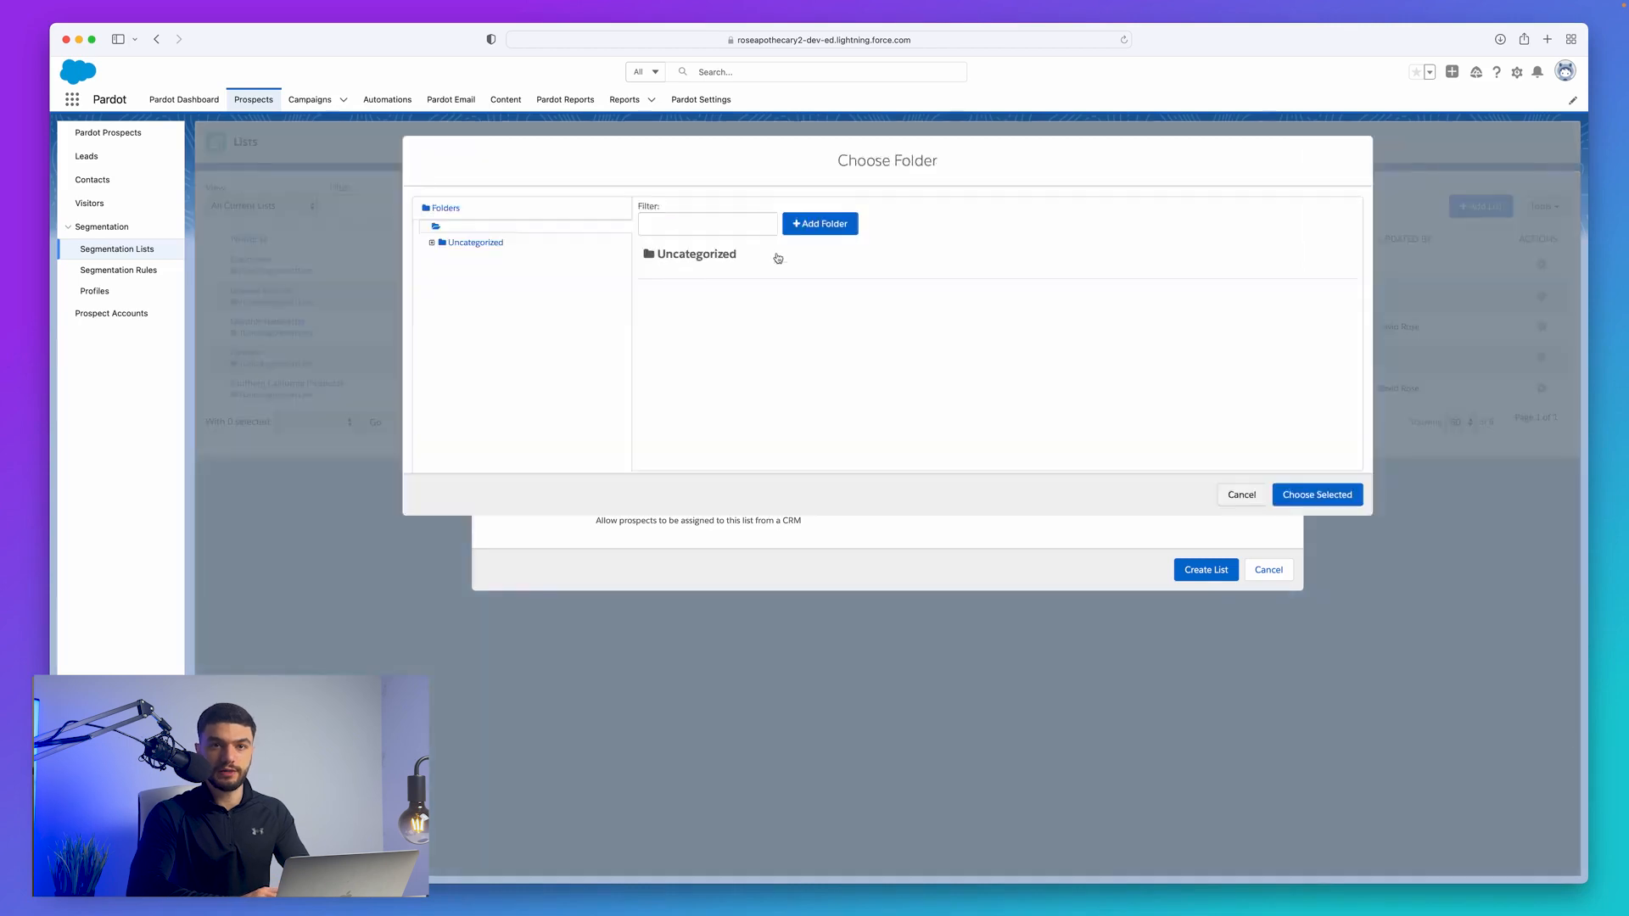
left_click(828, 227)
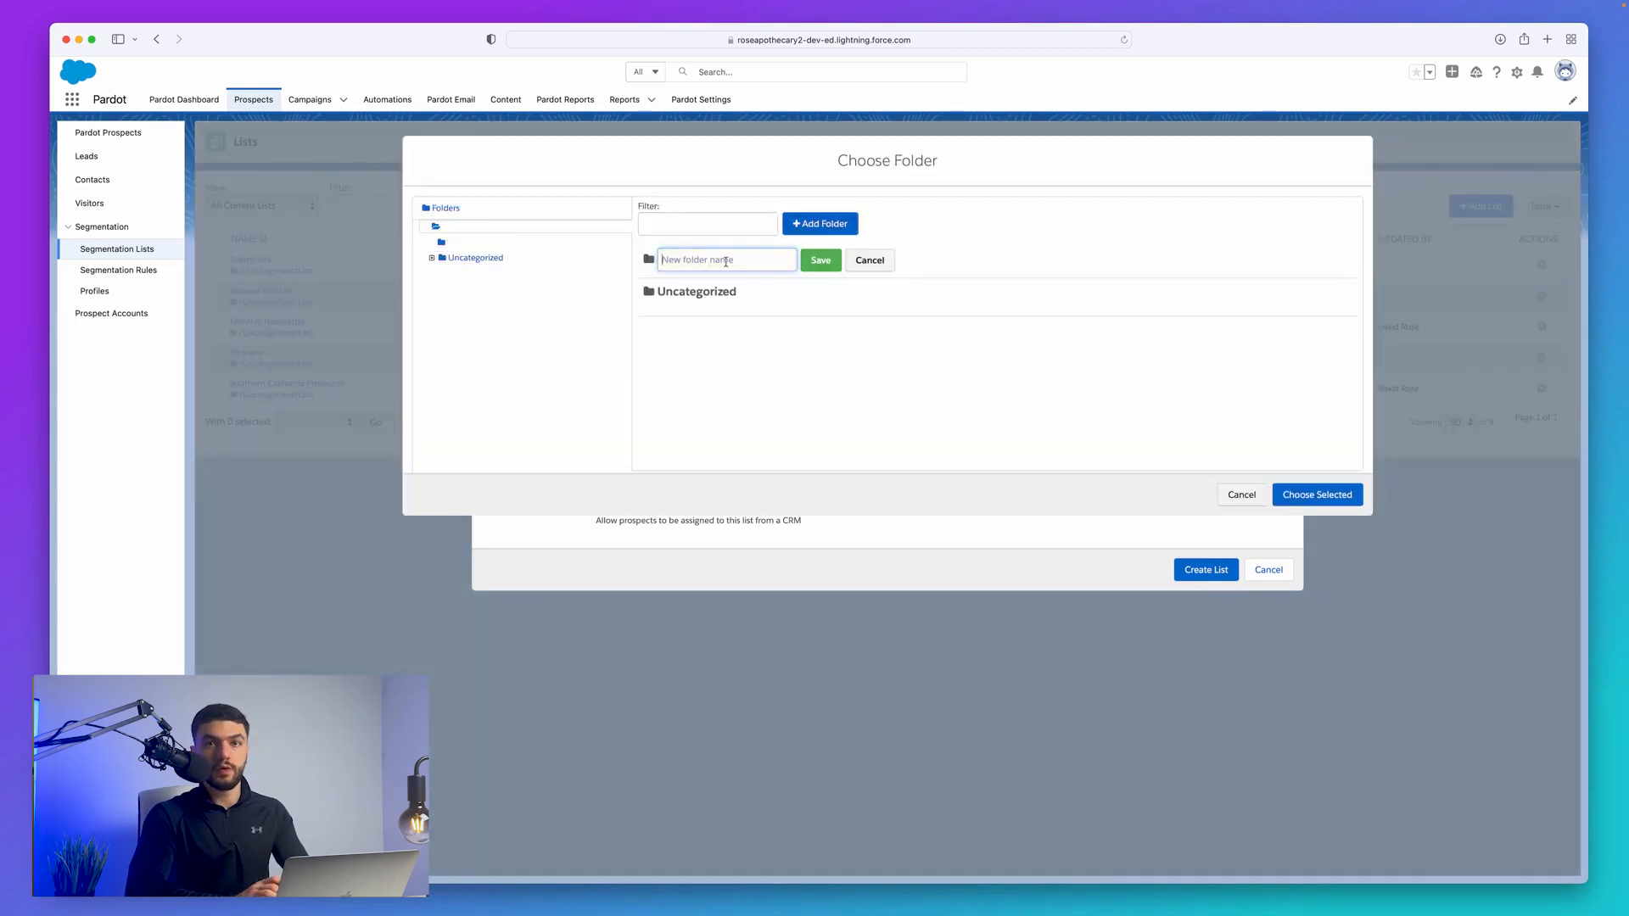
type("1 Week Pardot C")
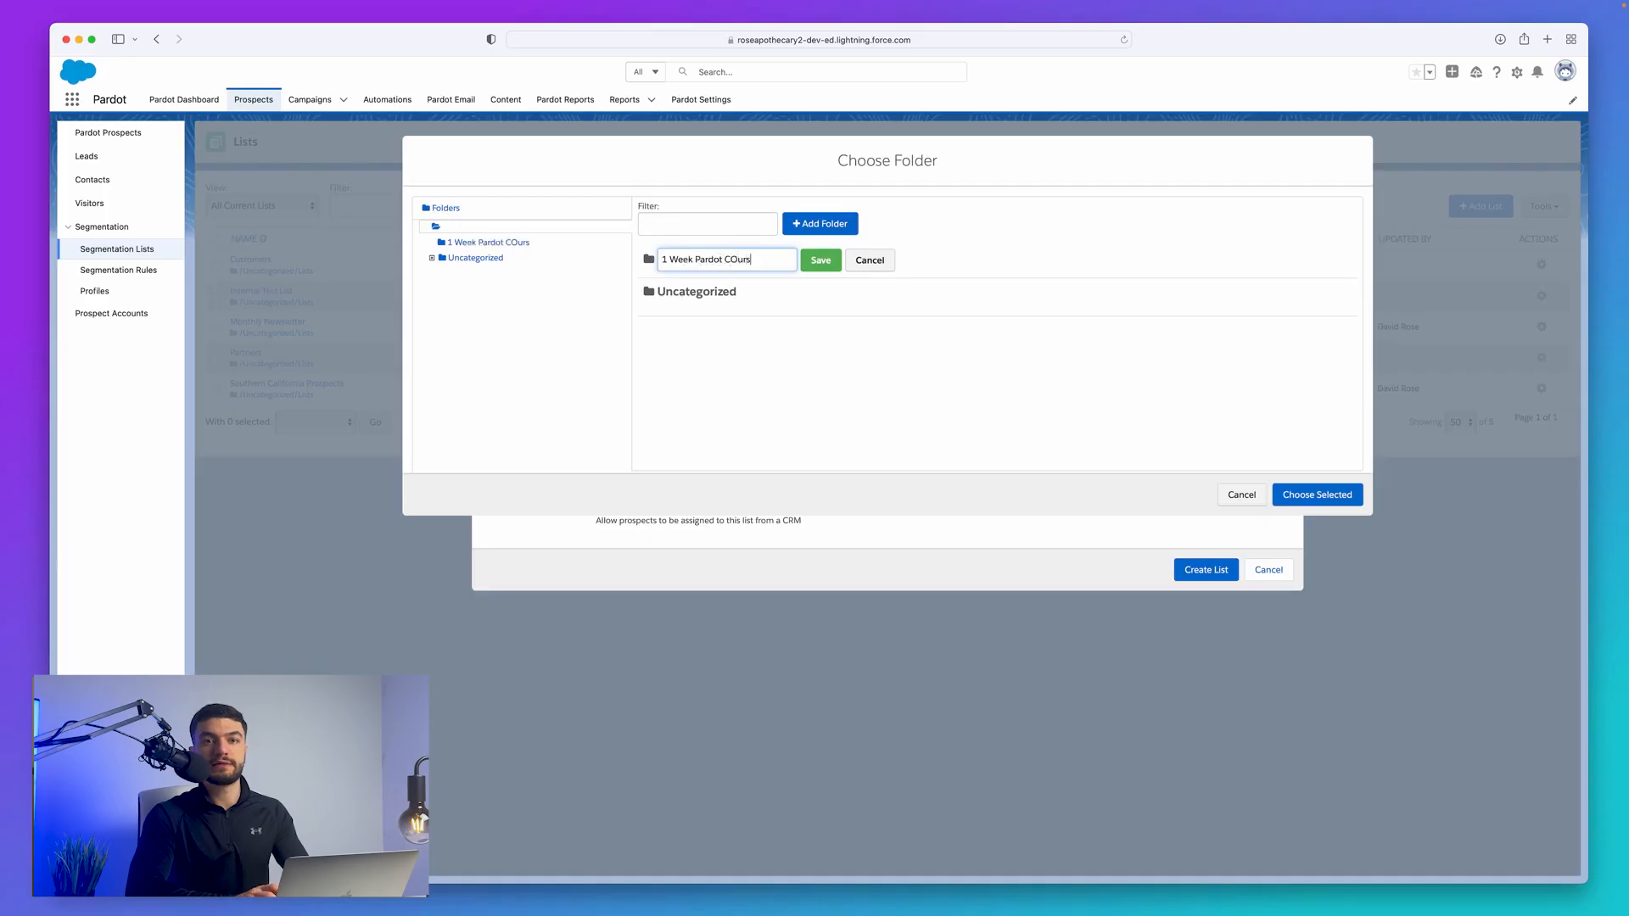
type("ourse")
left_click(814, 264)
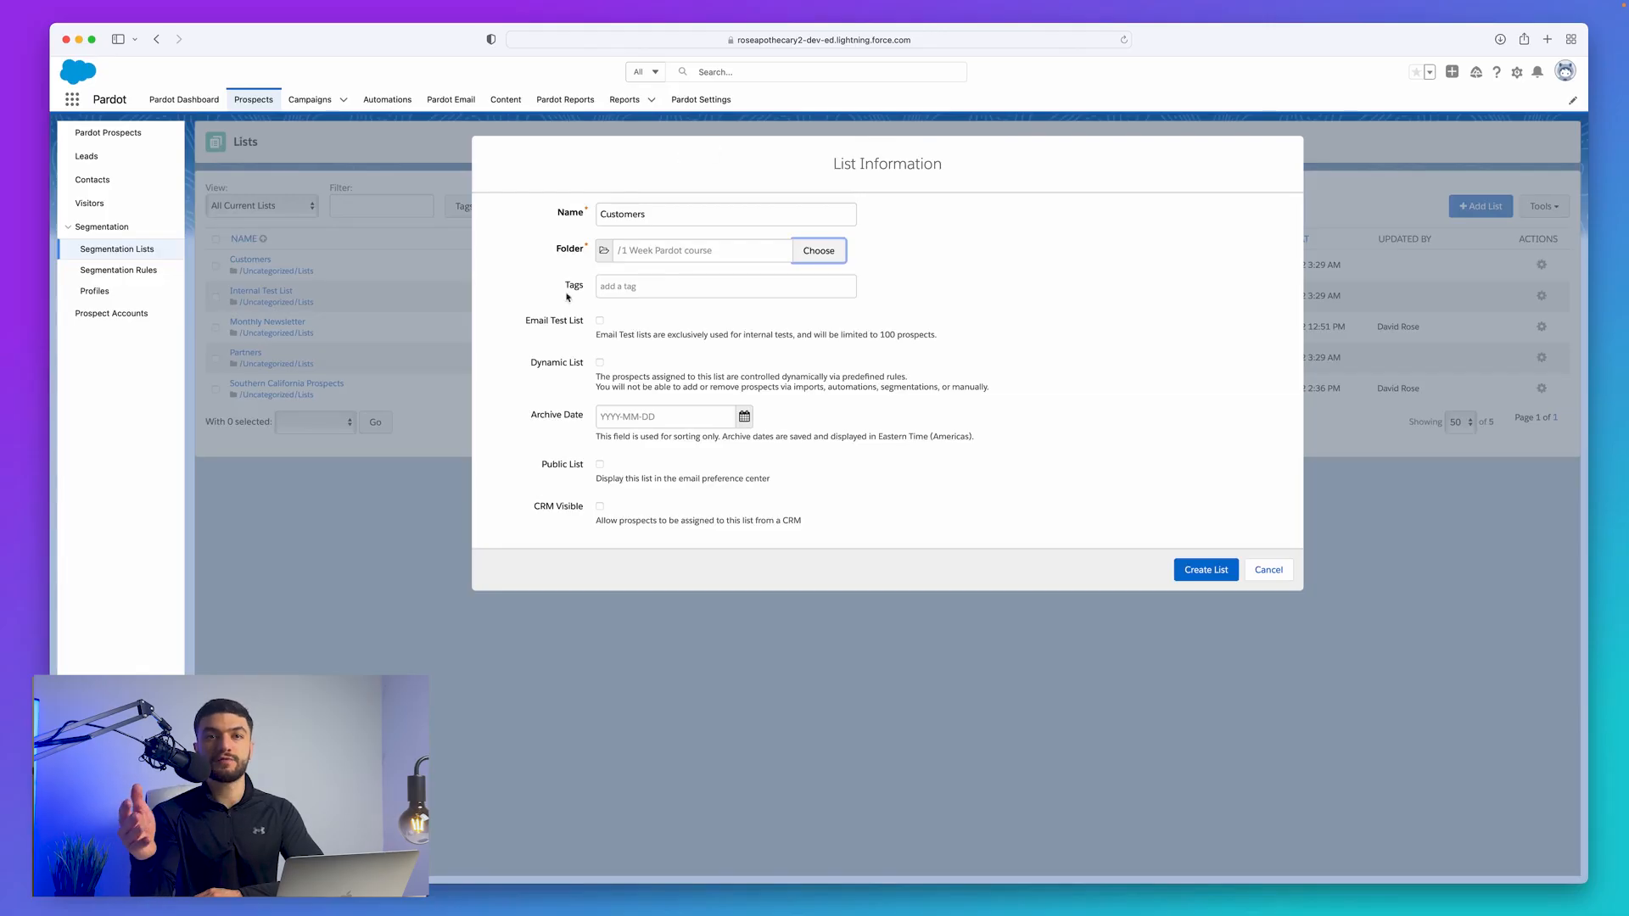
- Make the new list a dynamic list
left_click_drag(568, 297, 606, 296)
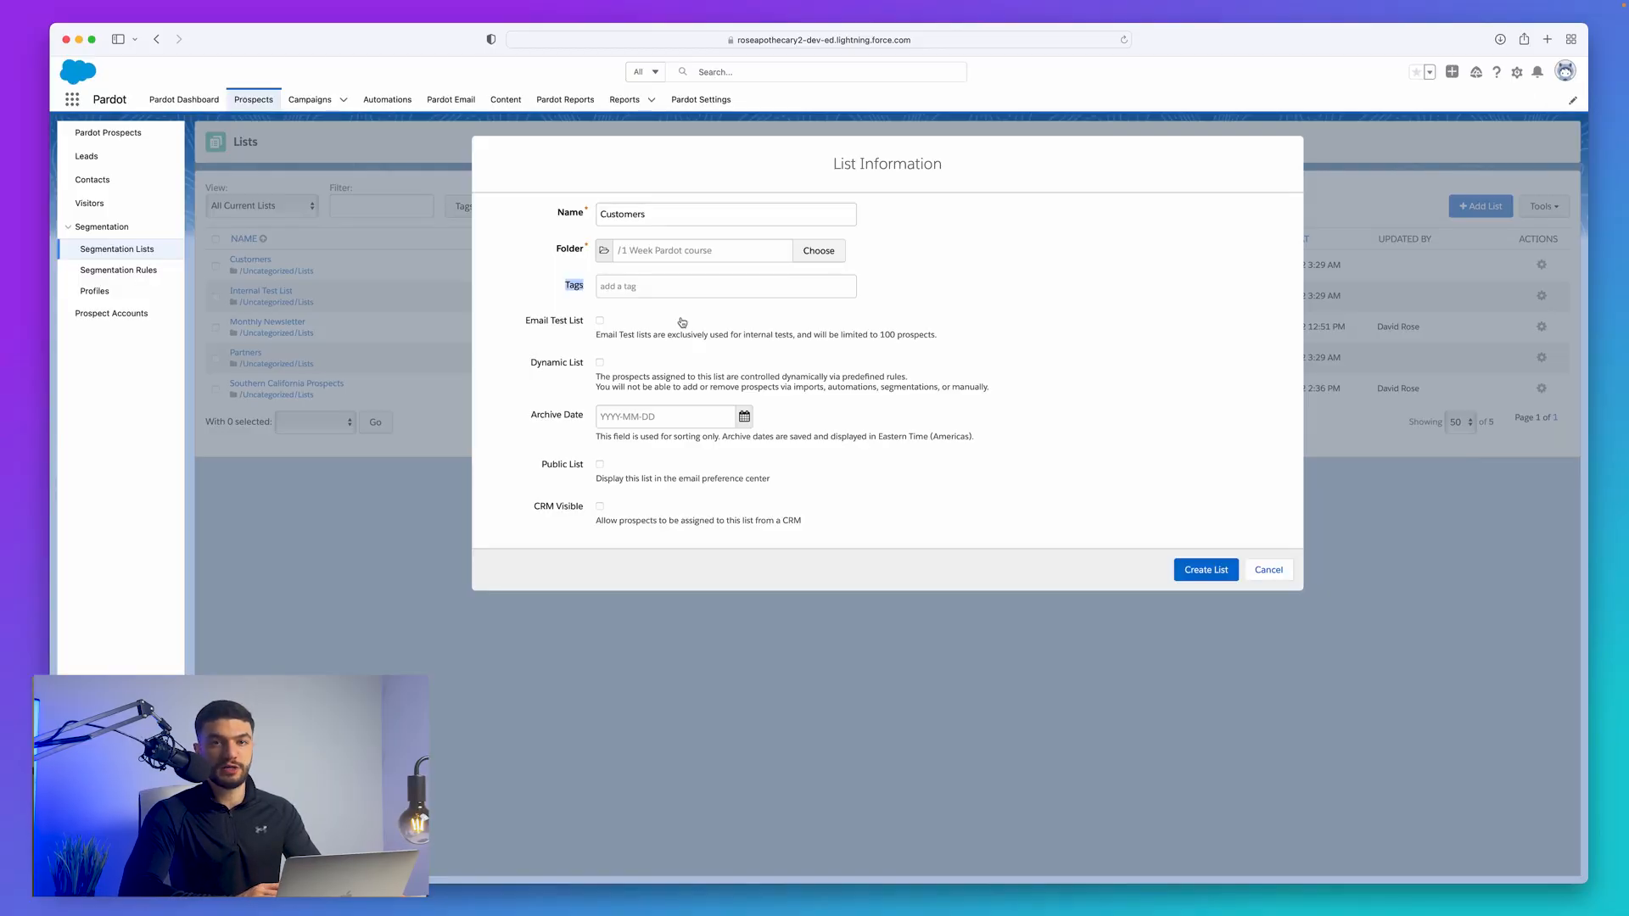
left_click_drag(530, 365, 594, 366)
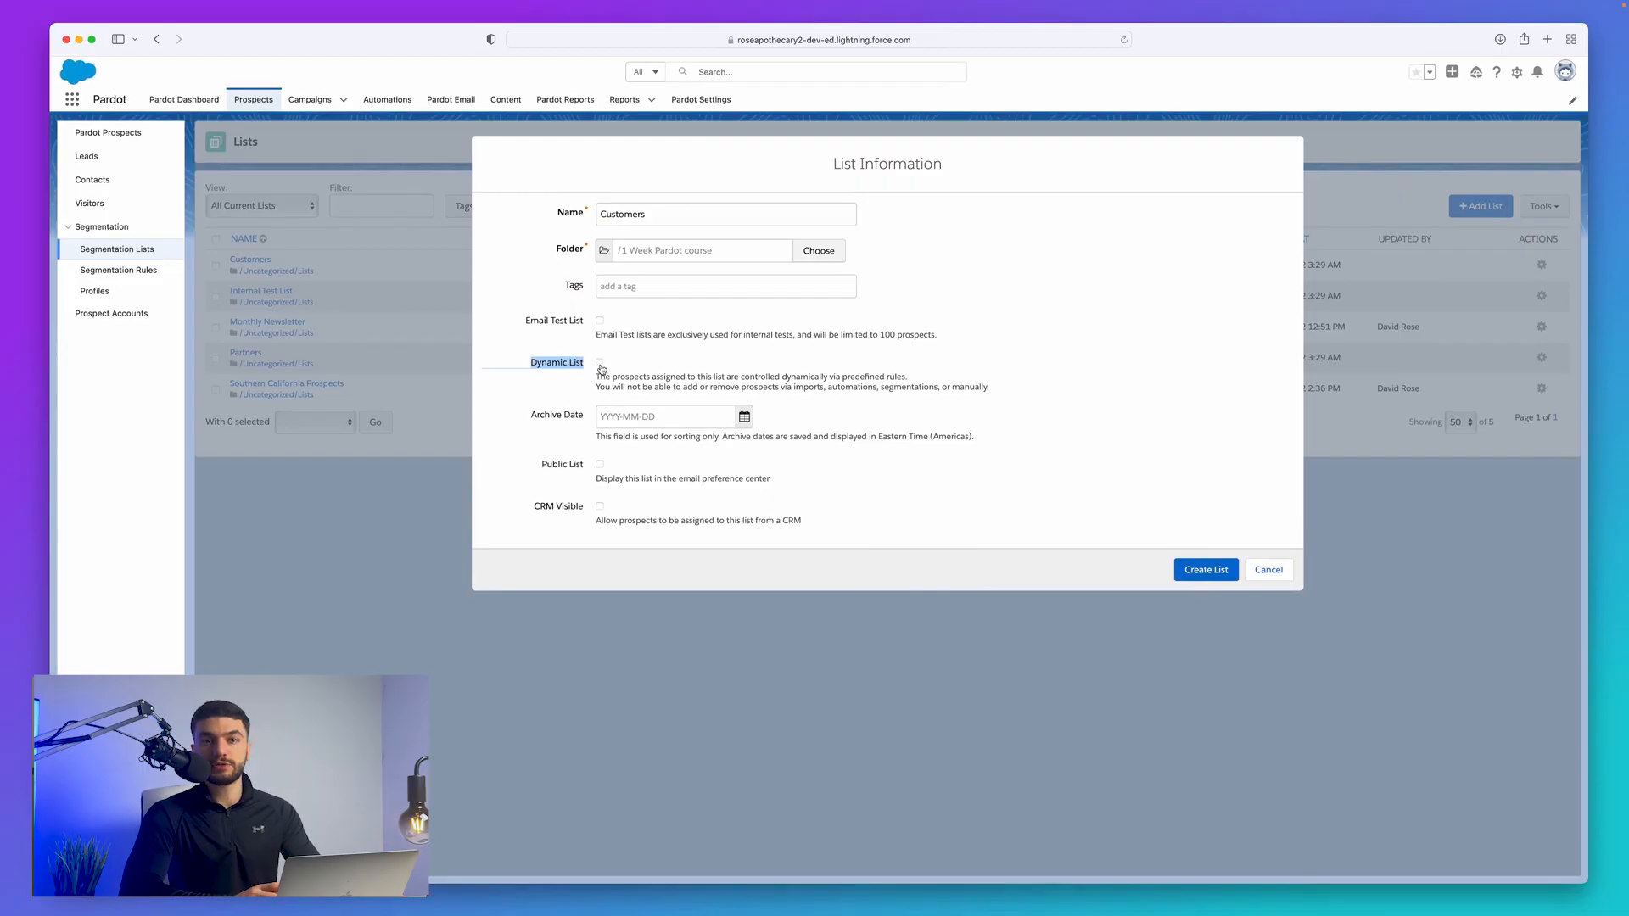
left_click(600, 364)
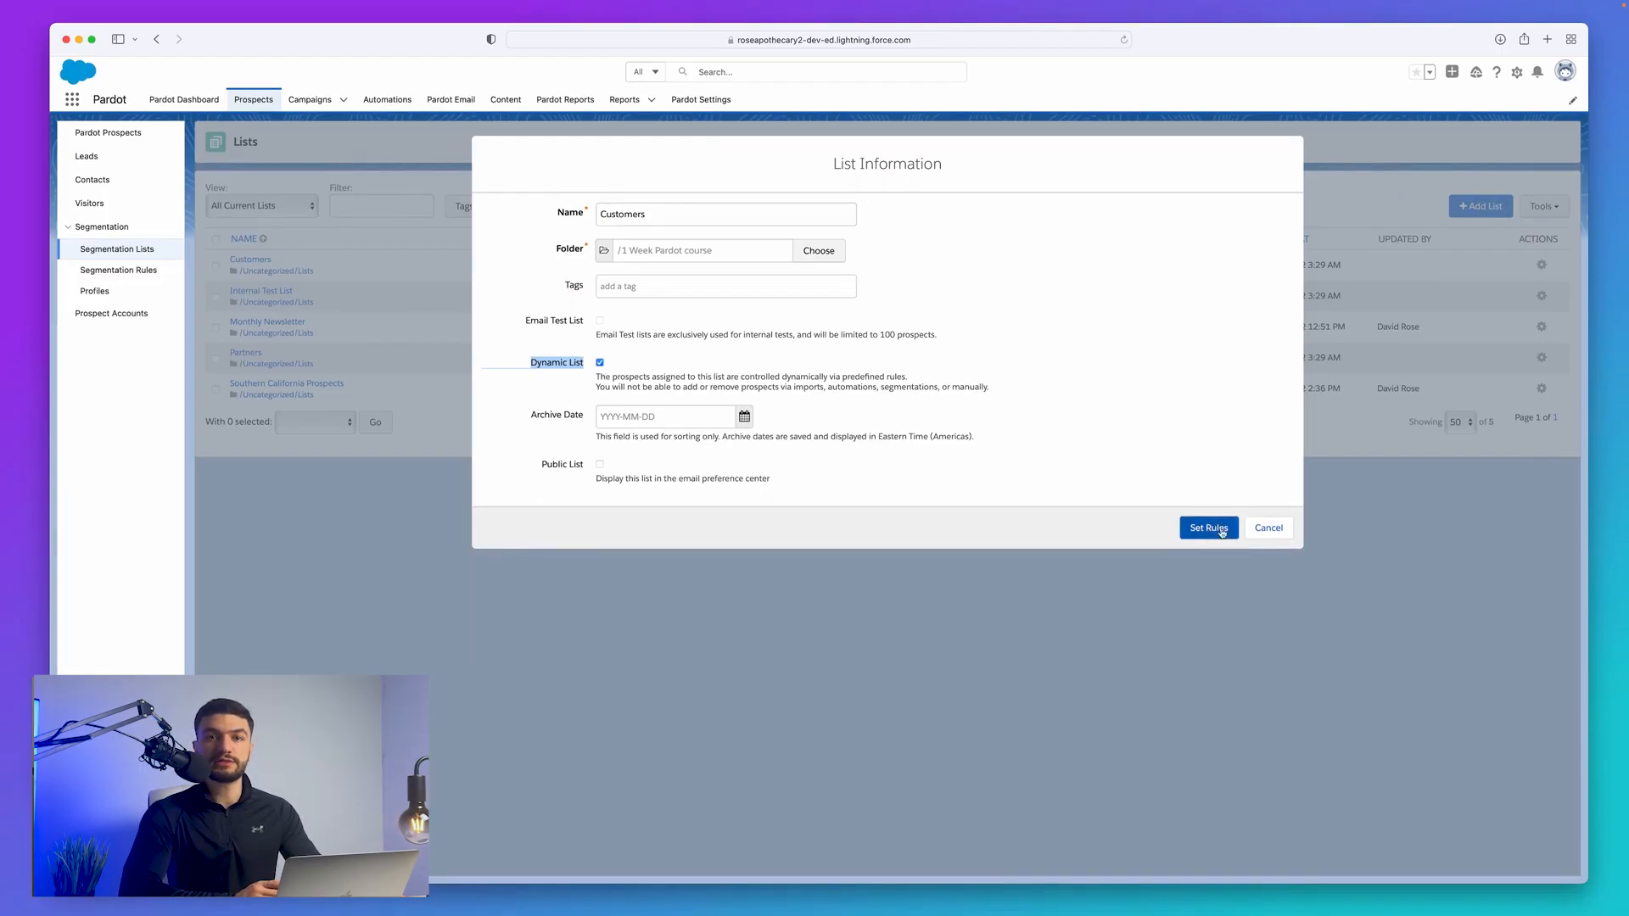
left_click(601, 363)
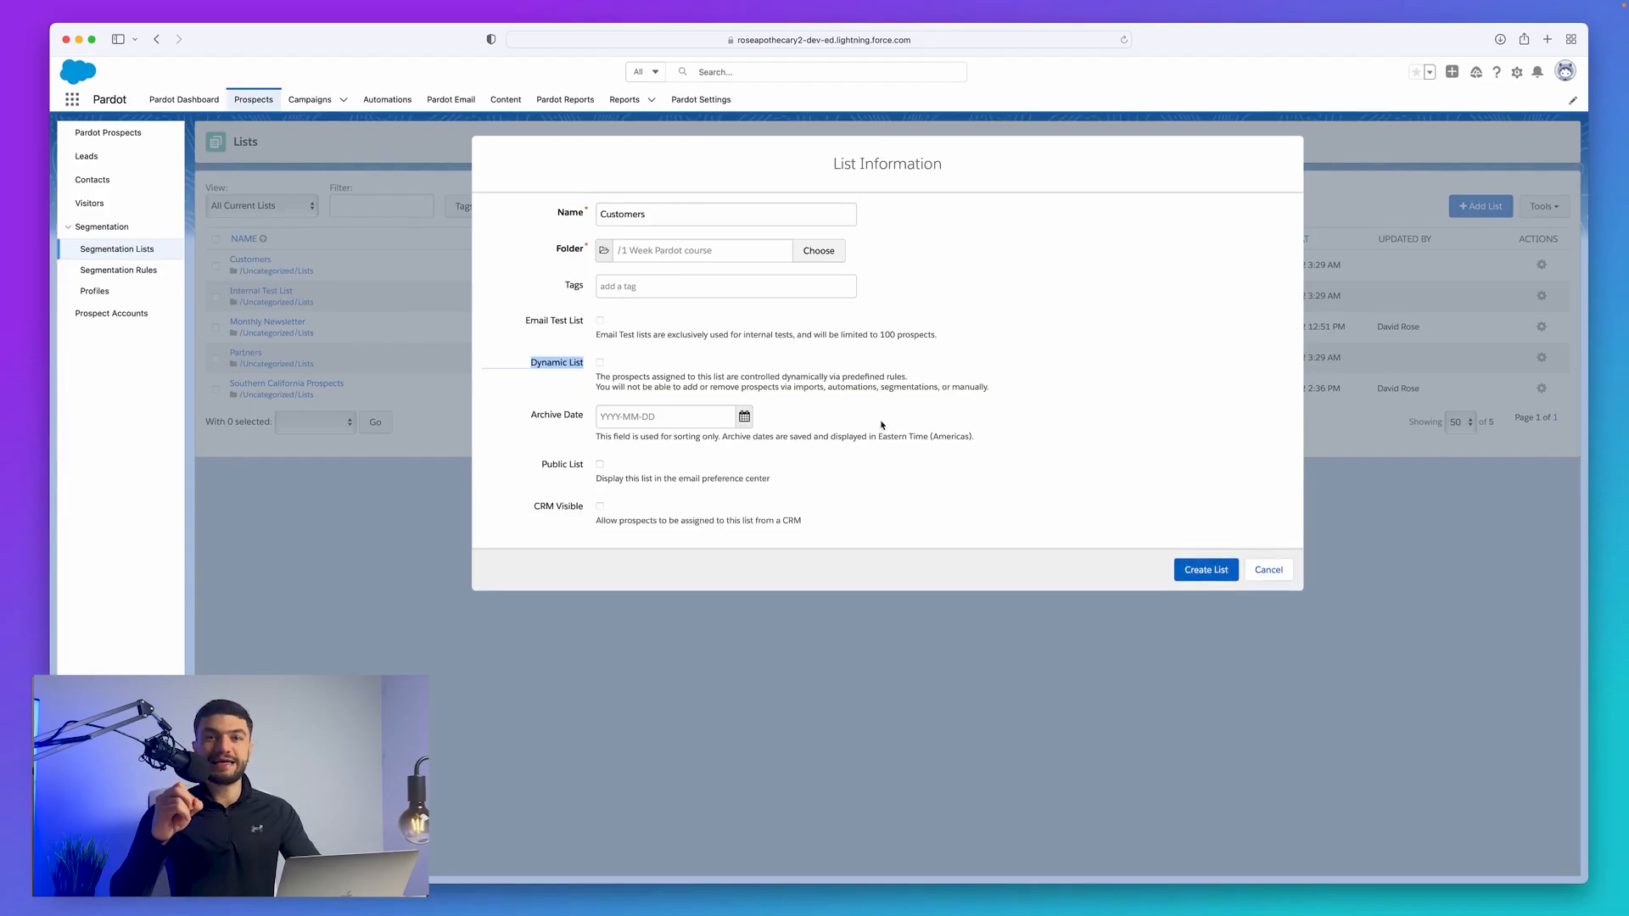
left_click(599, 363)
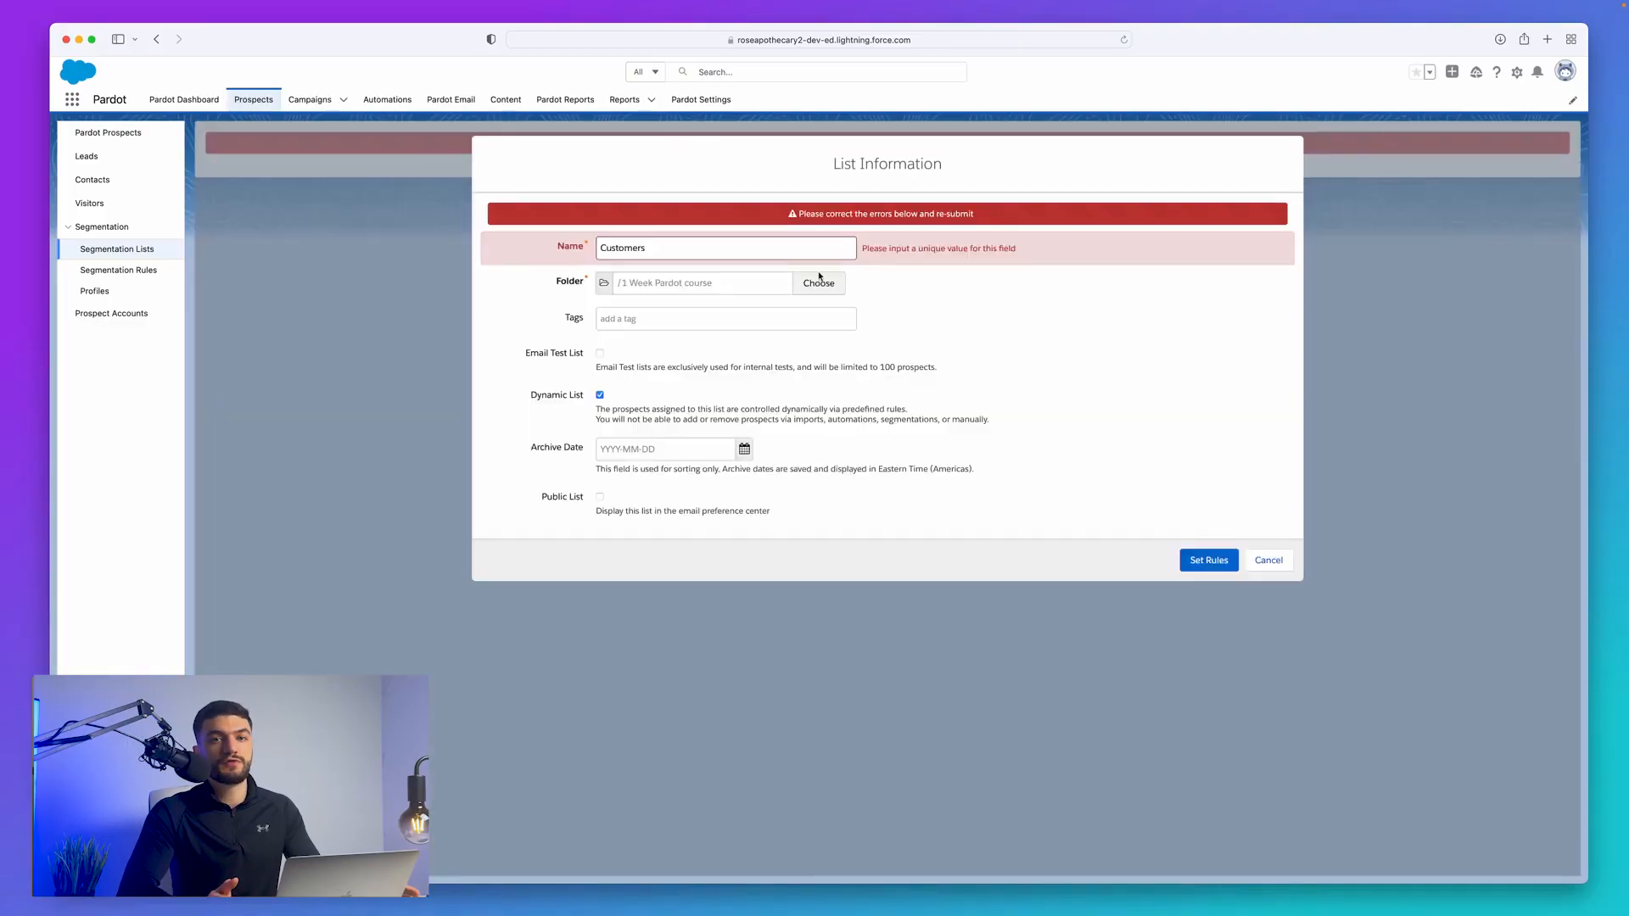
- Rename the list Current Customers and proceed to setting its rules
left_click(601, 247)
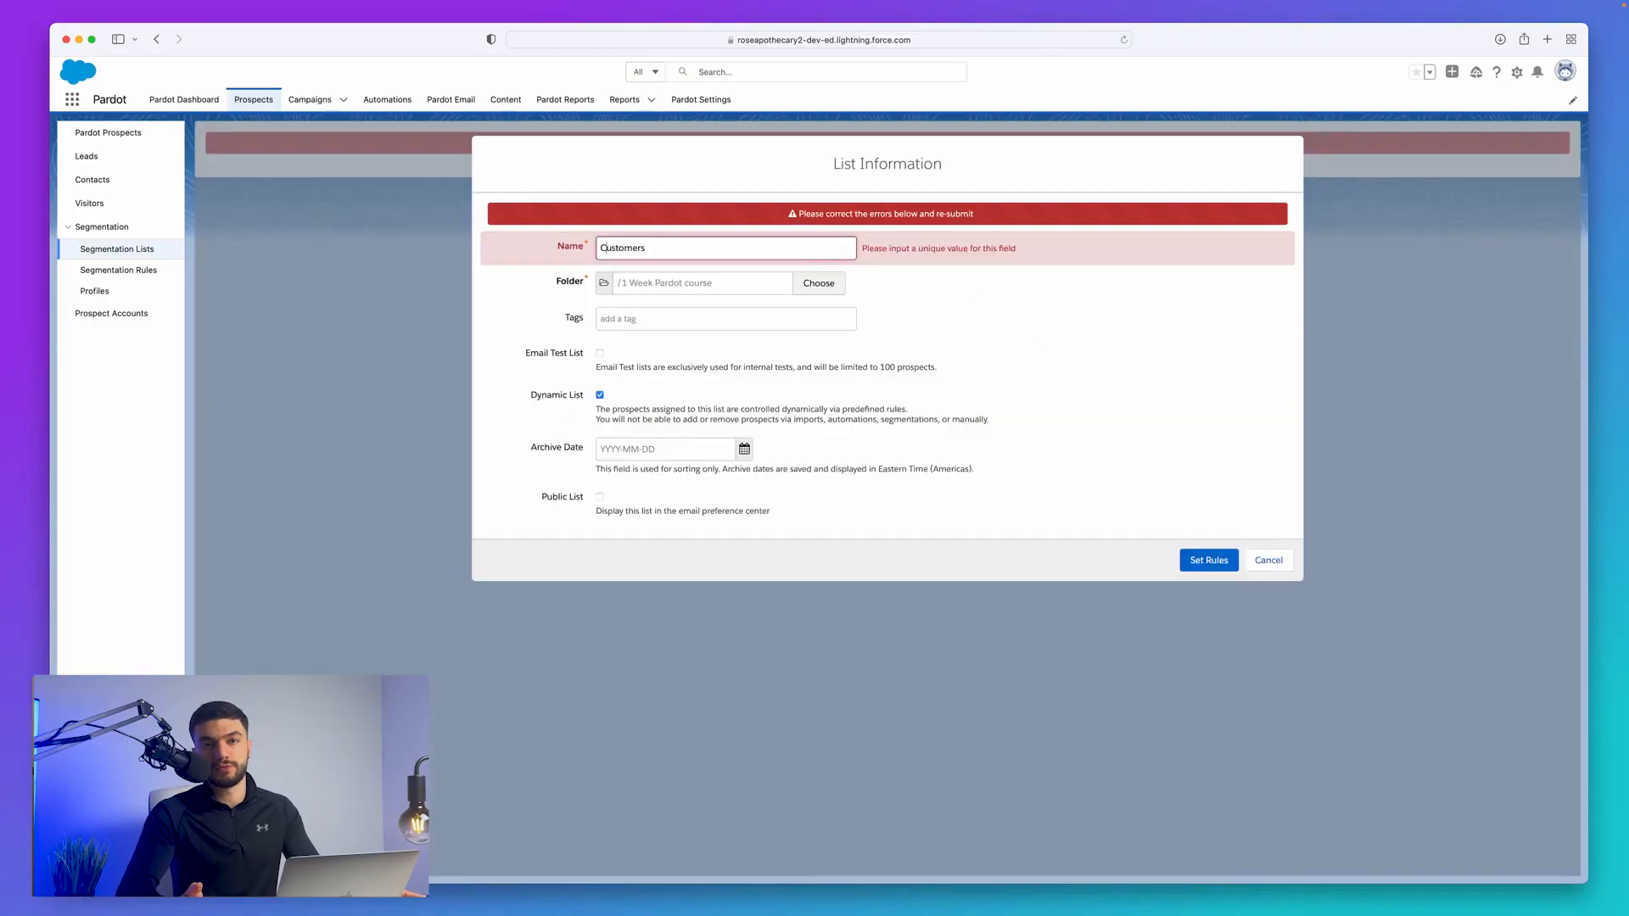
type("Current")
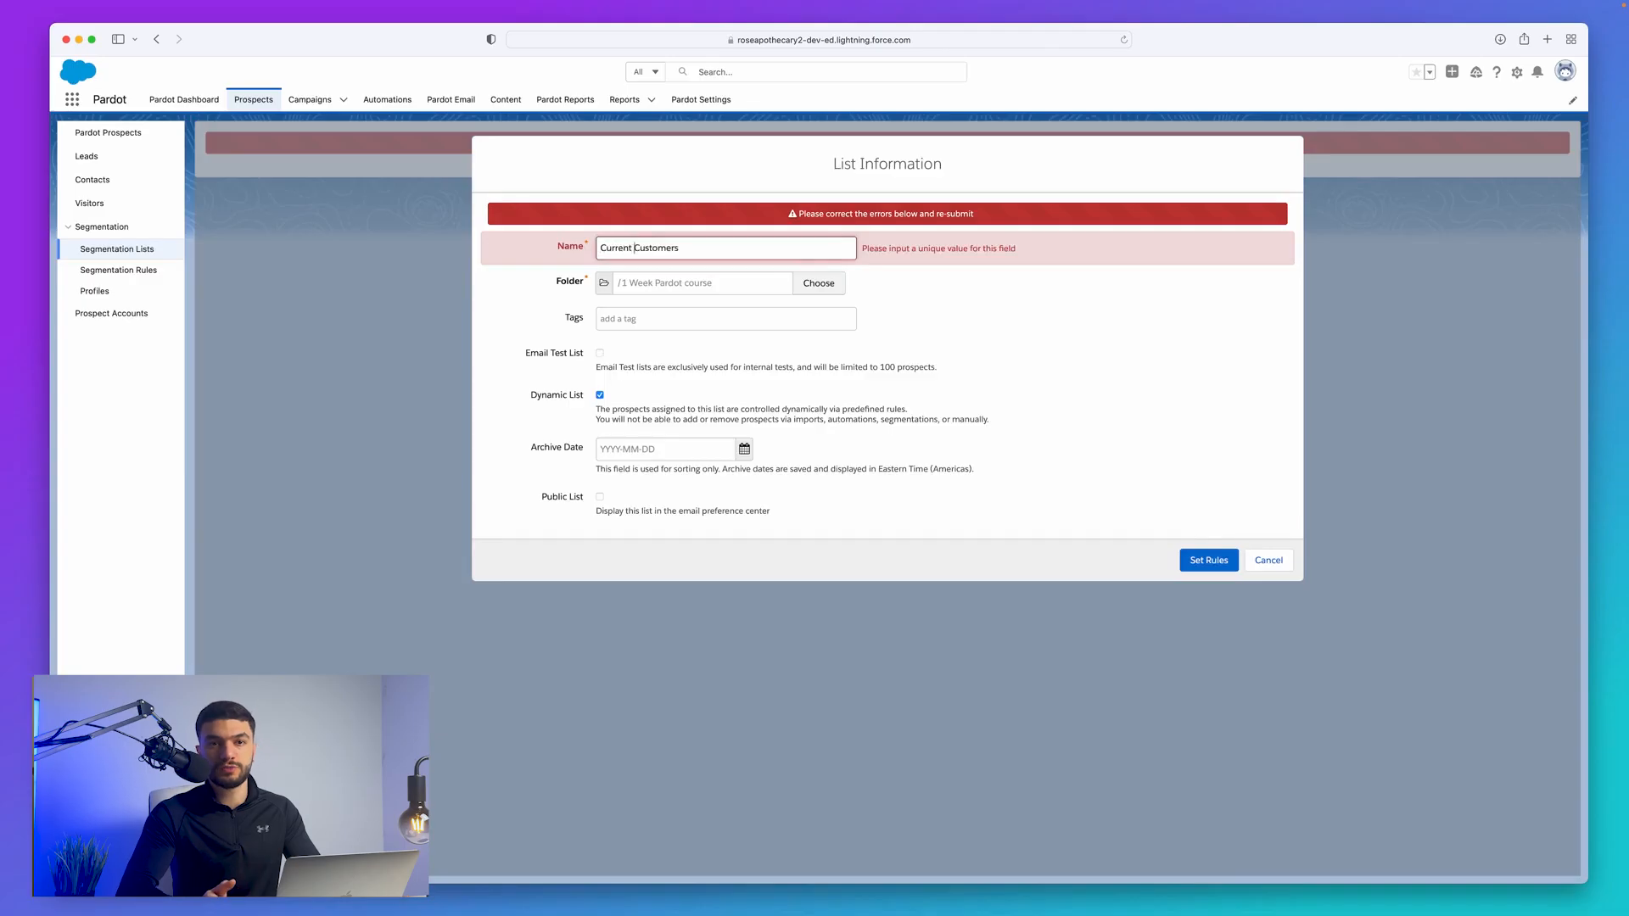
left_click(1095, 344)
left_click(1202, 559)
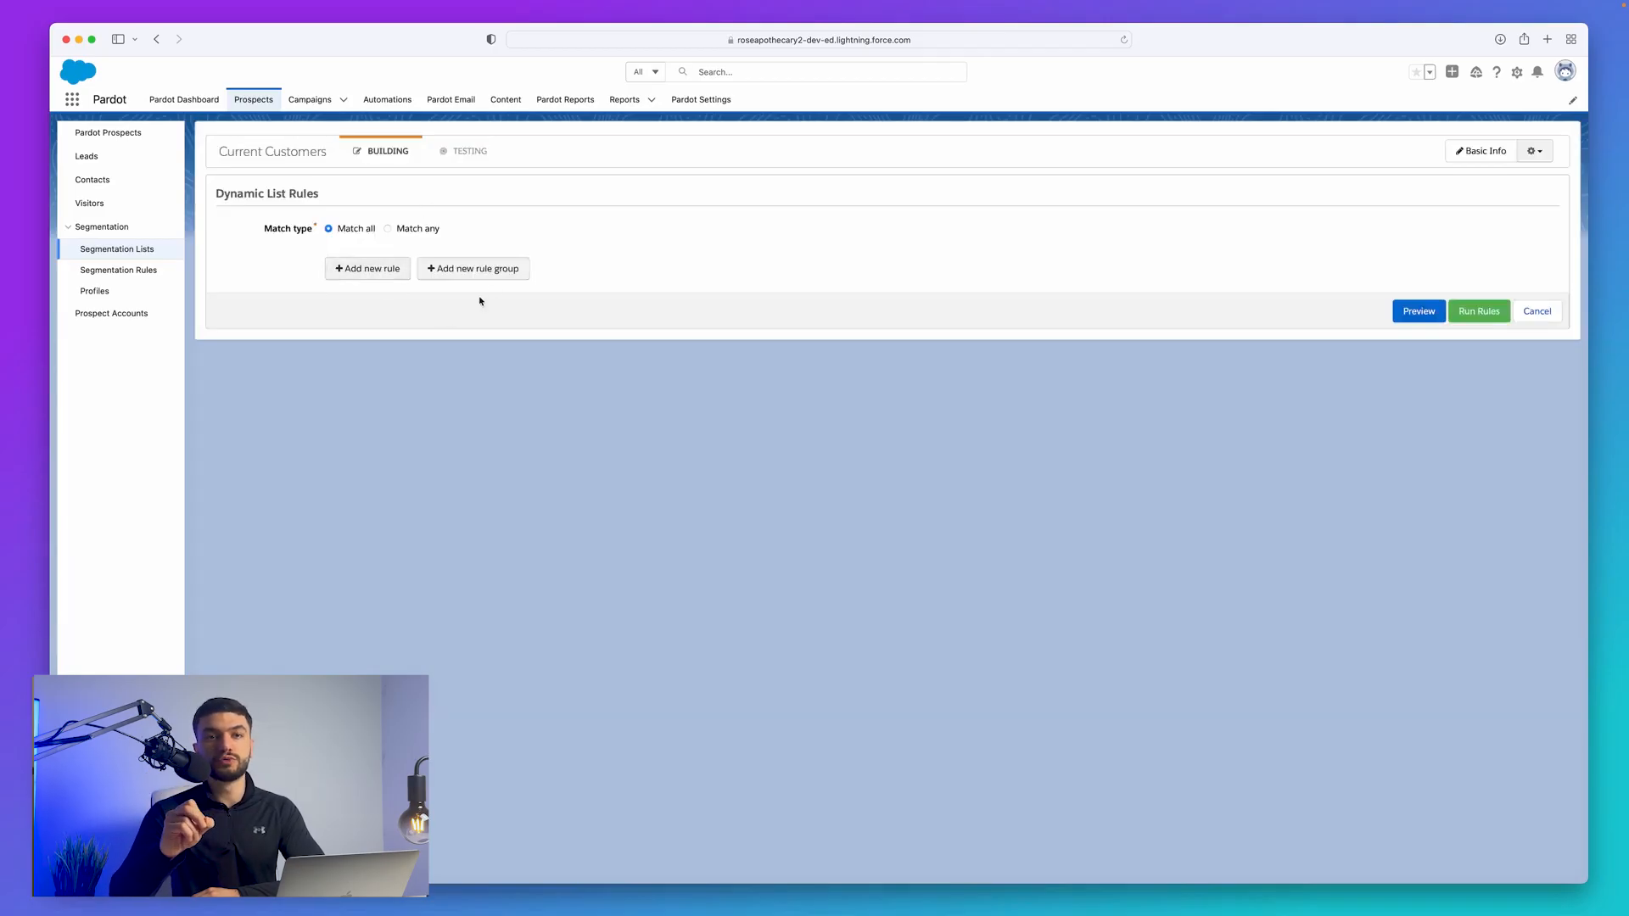
- Add a dynamic list rule requiring the prospect account field Type is Customer - Direct
left_click(395, 269)
left_click(396, 264)
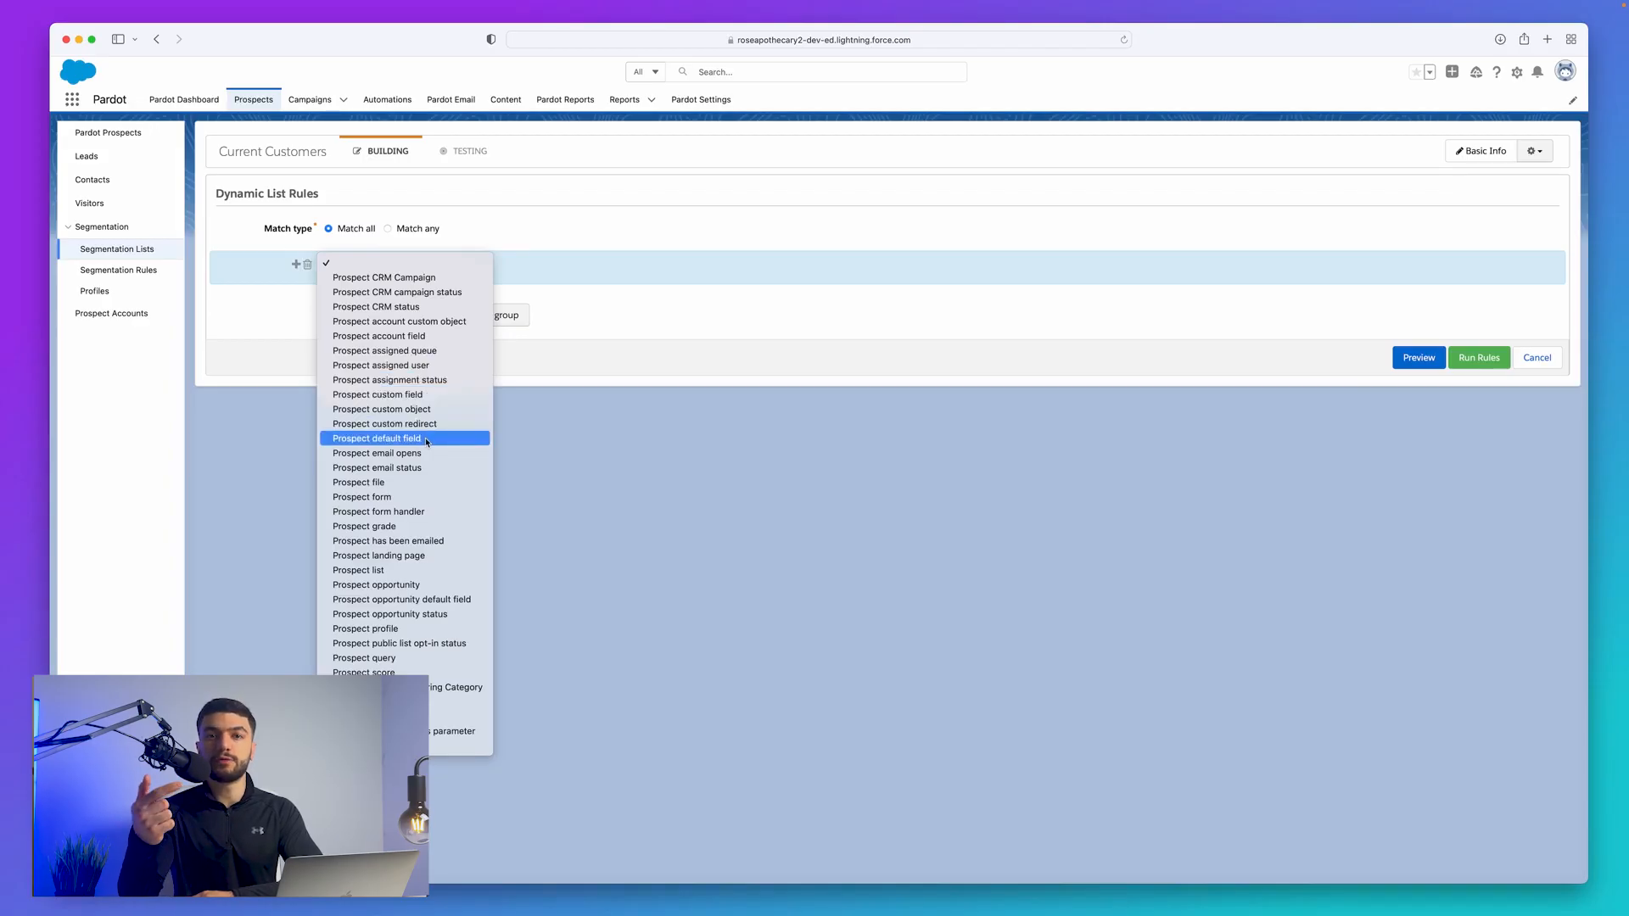
left_click(426, 340)
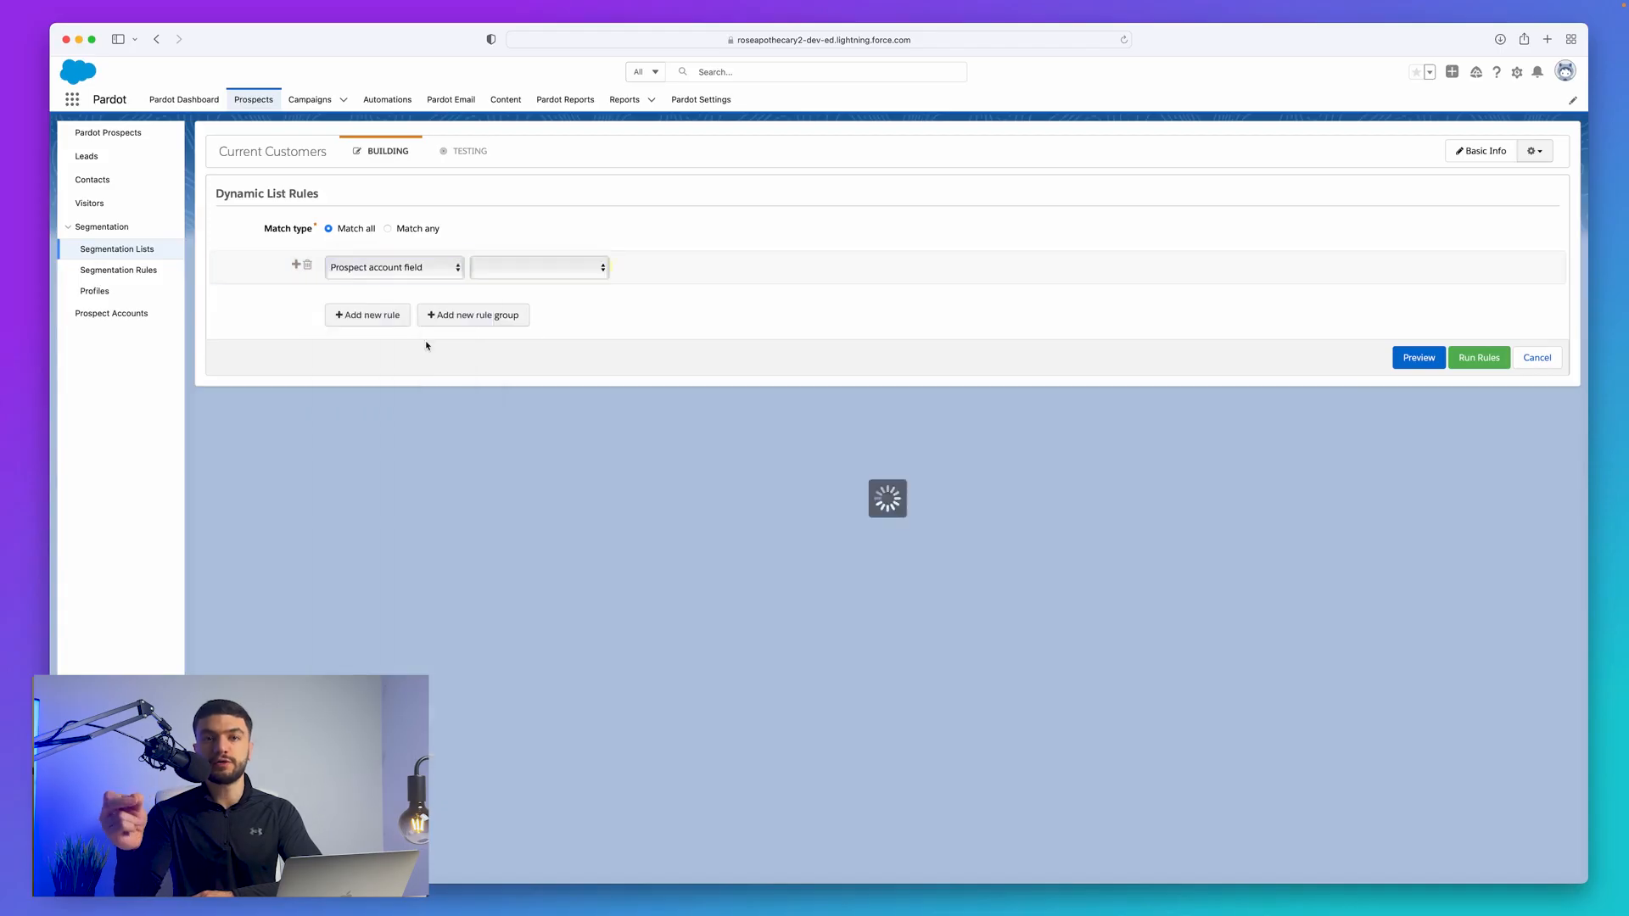
left_click(535, 268)
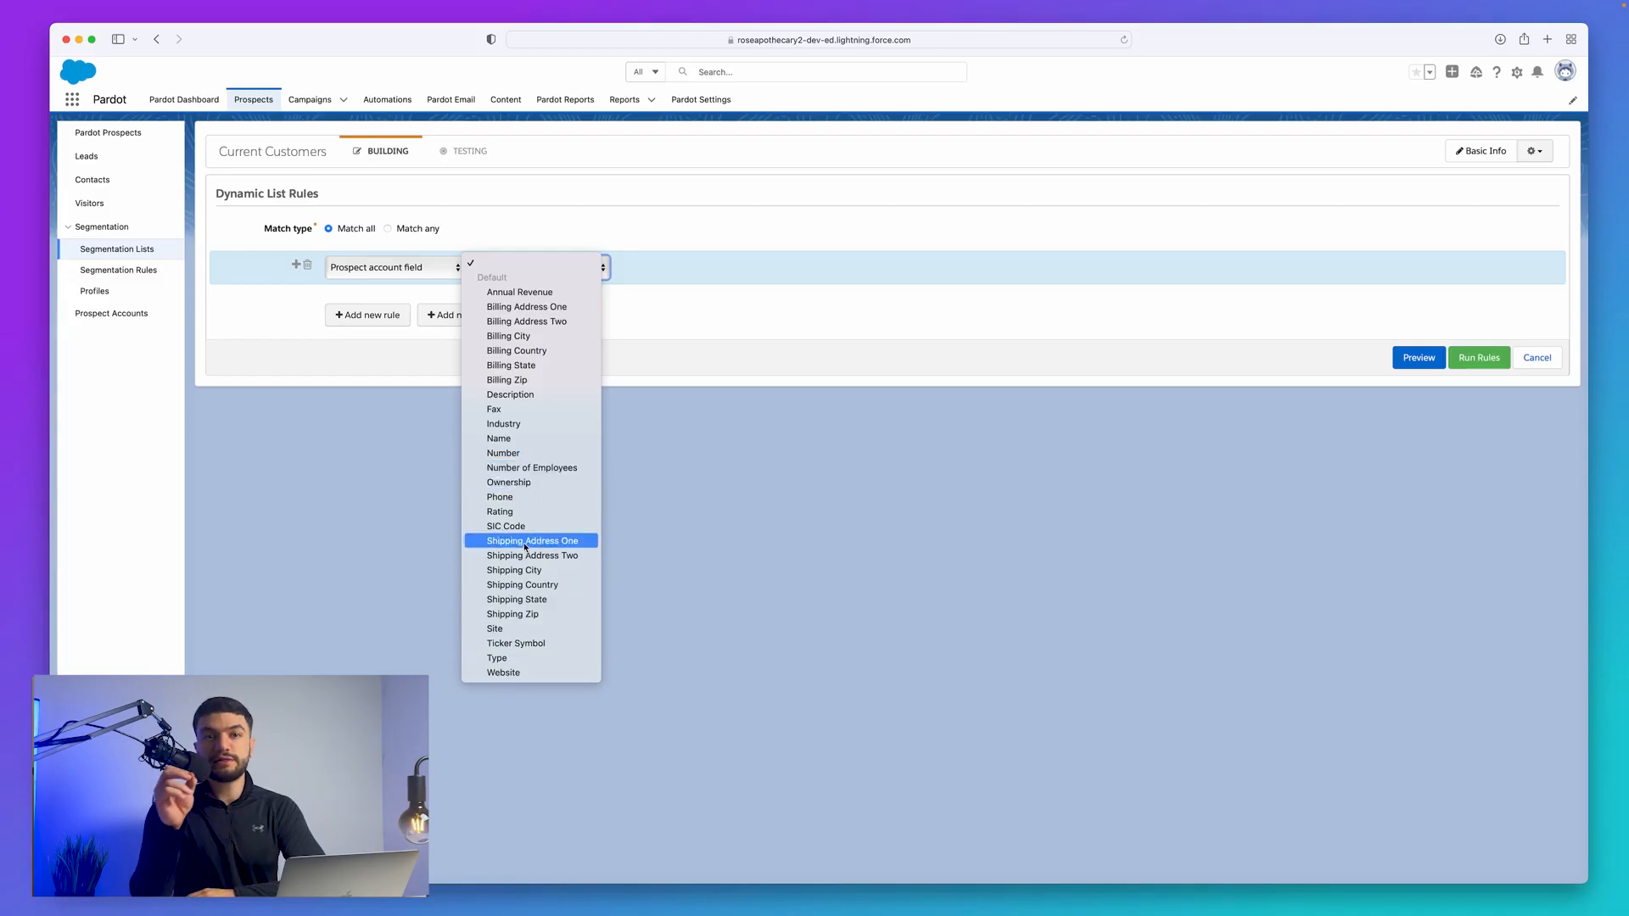
left_click(510, 660)
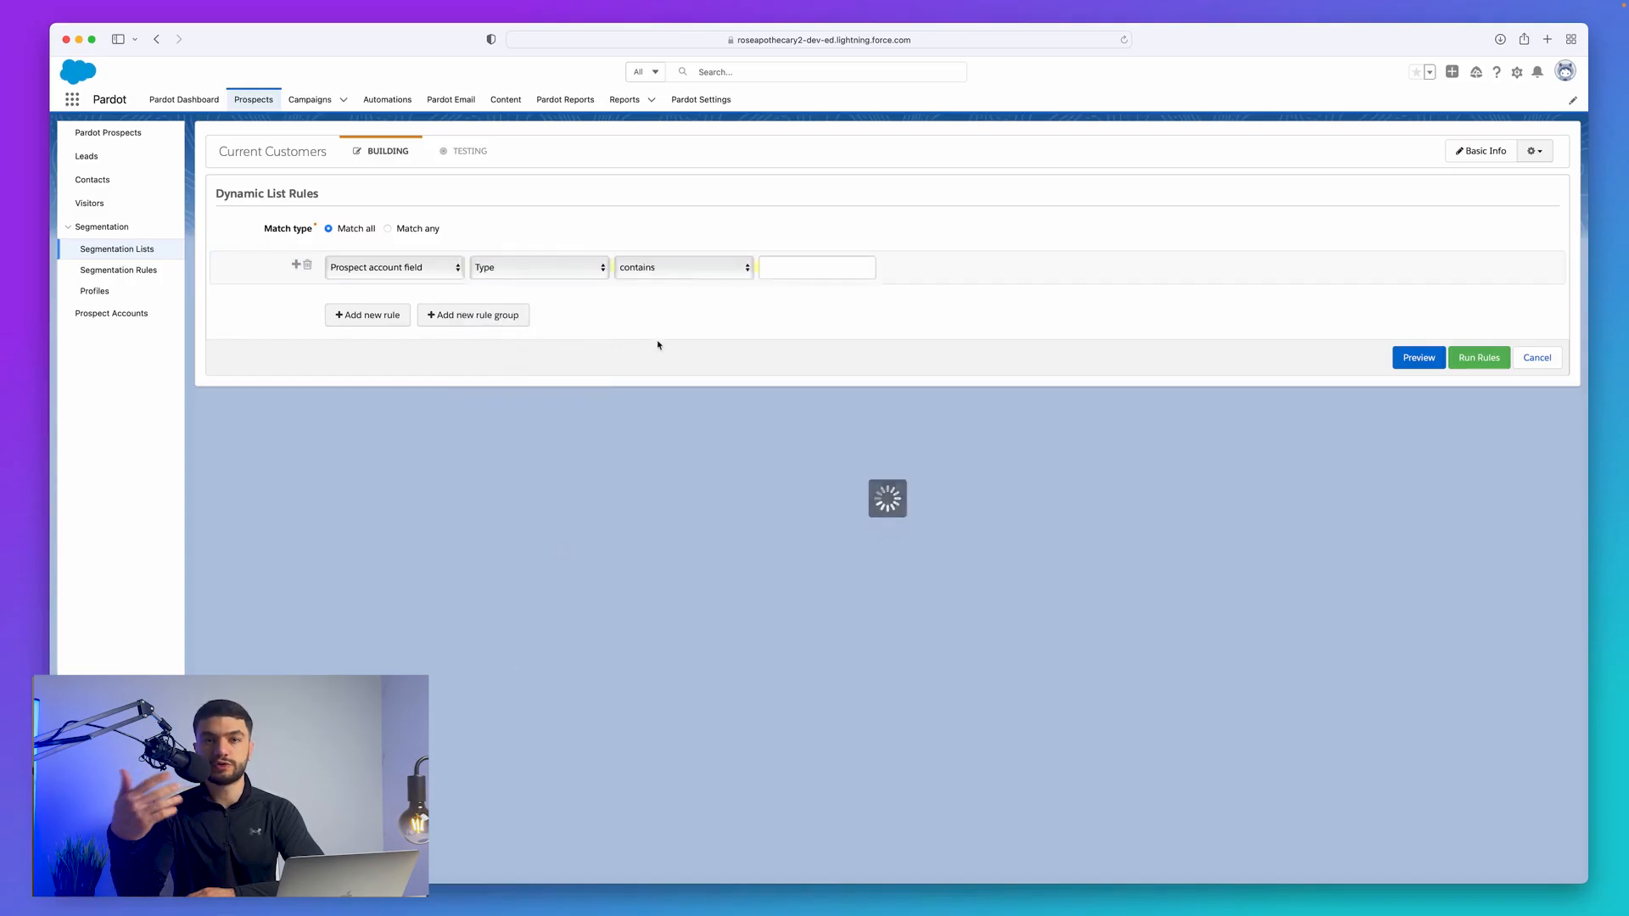
left_click(694, 267)
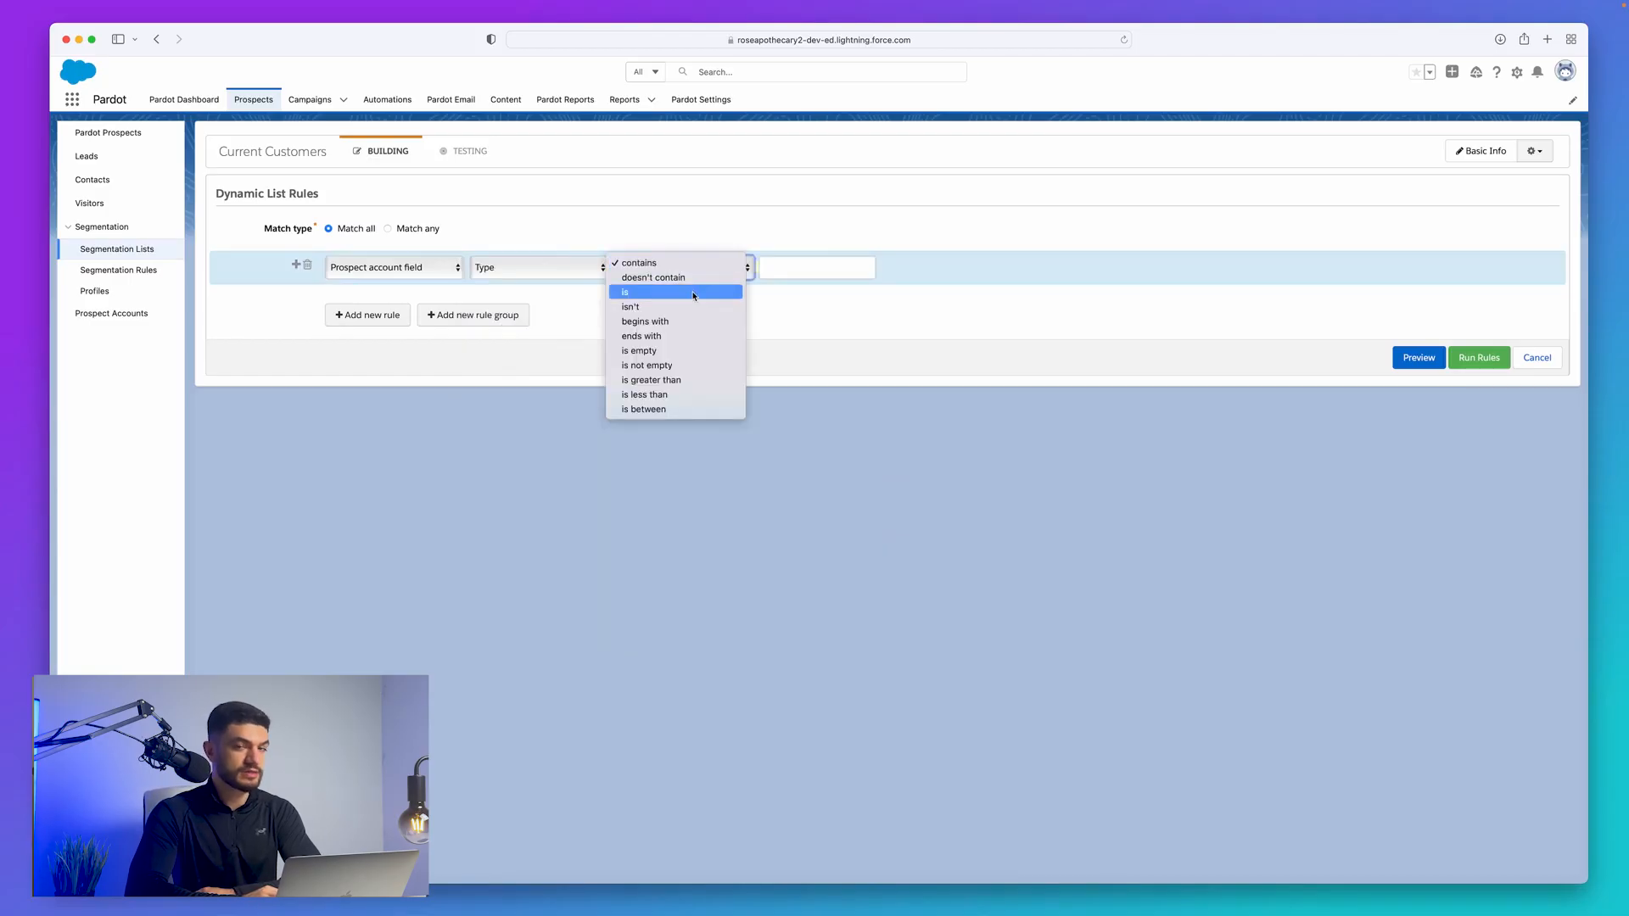
left_click(694, 292)
left_click(840, 267)
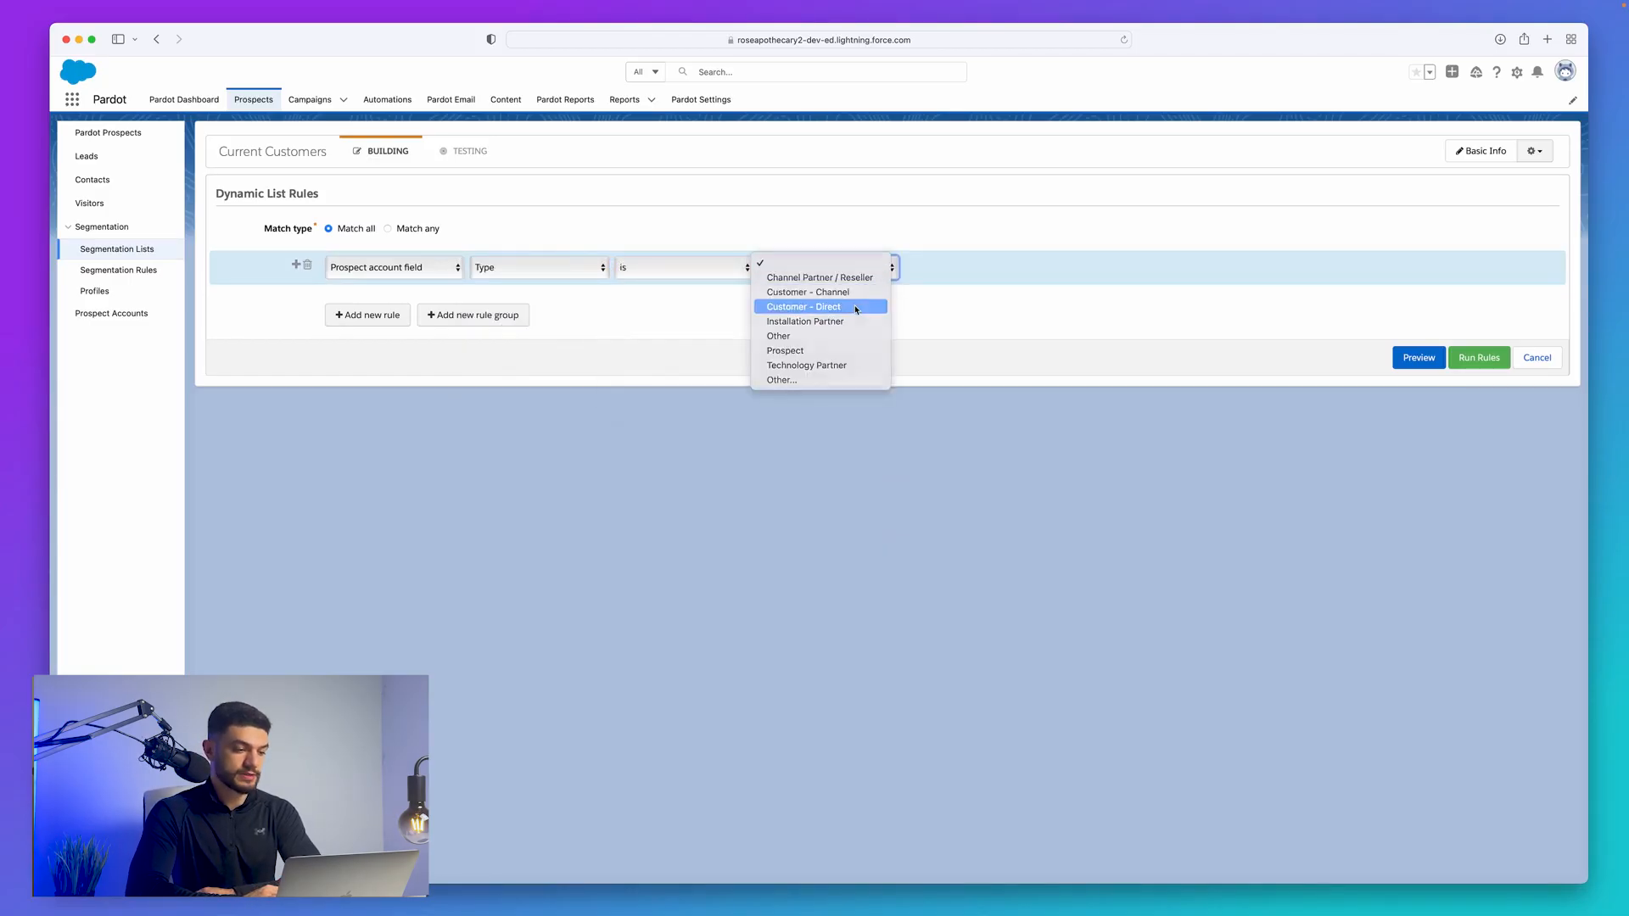
left_click(855, 307)
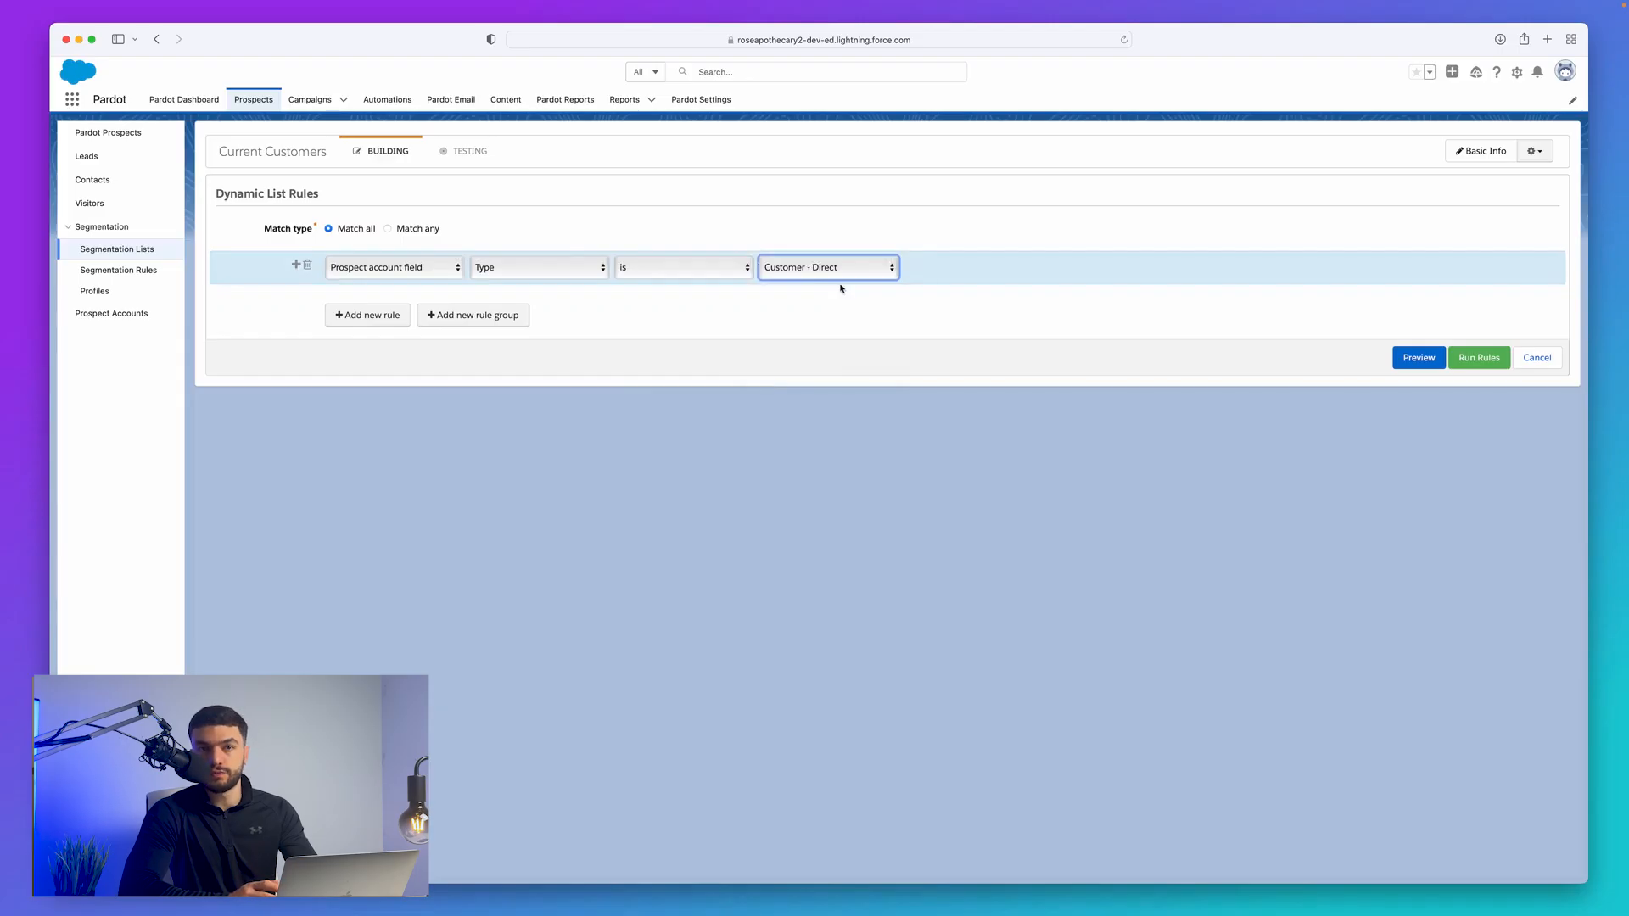
- Add a second rule requiring the prospect account field Type is Customer - Channel
left_click(367, 315)
left_click(392, 338)
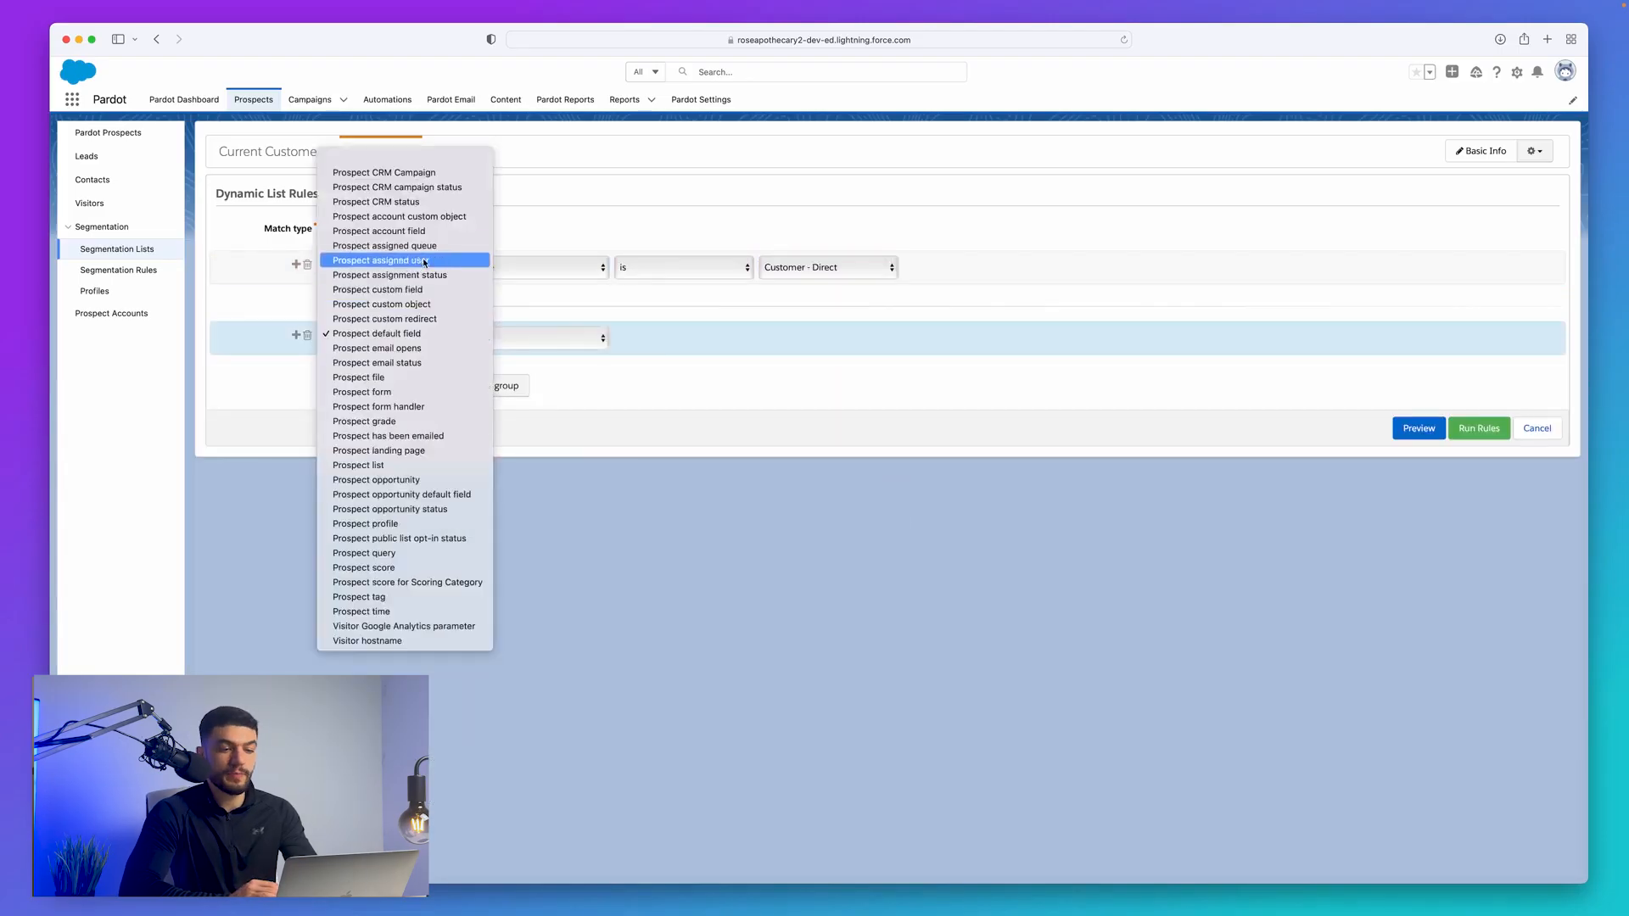
left_click(416, 231)
left_click(534, 338)
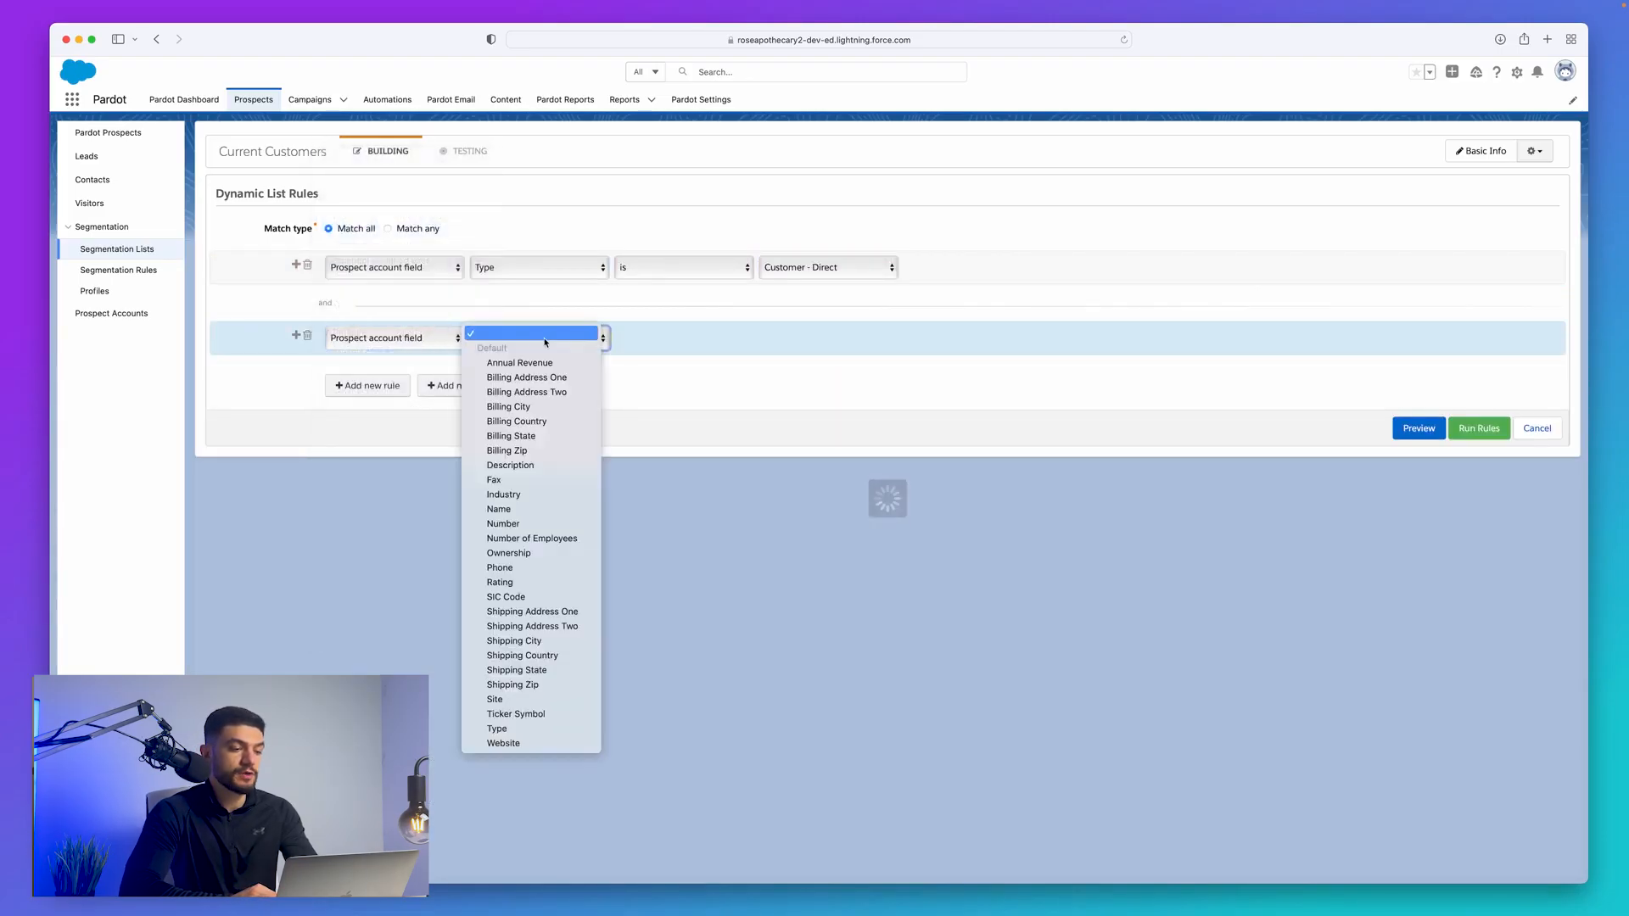
left_click(577, 729)
left_click(673, 339)
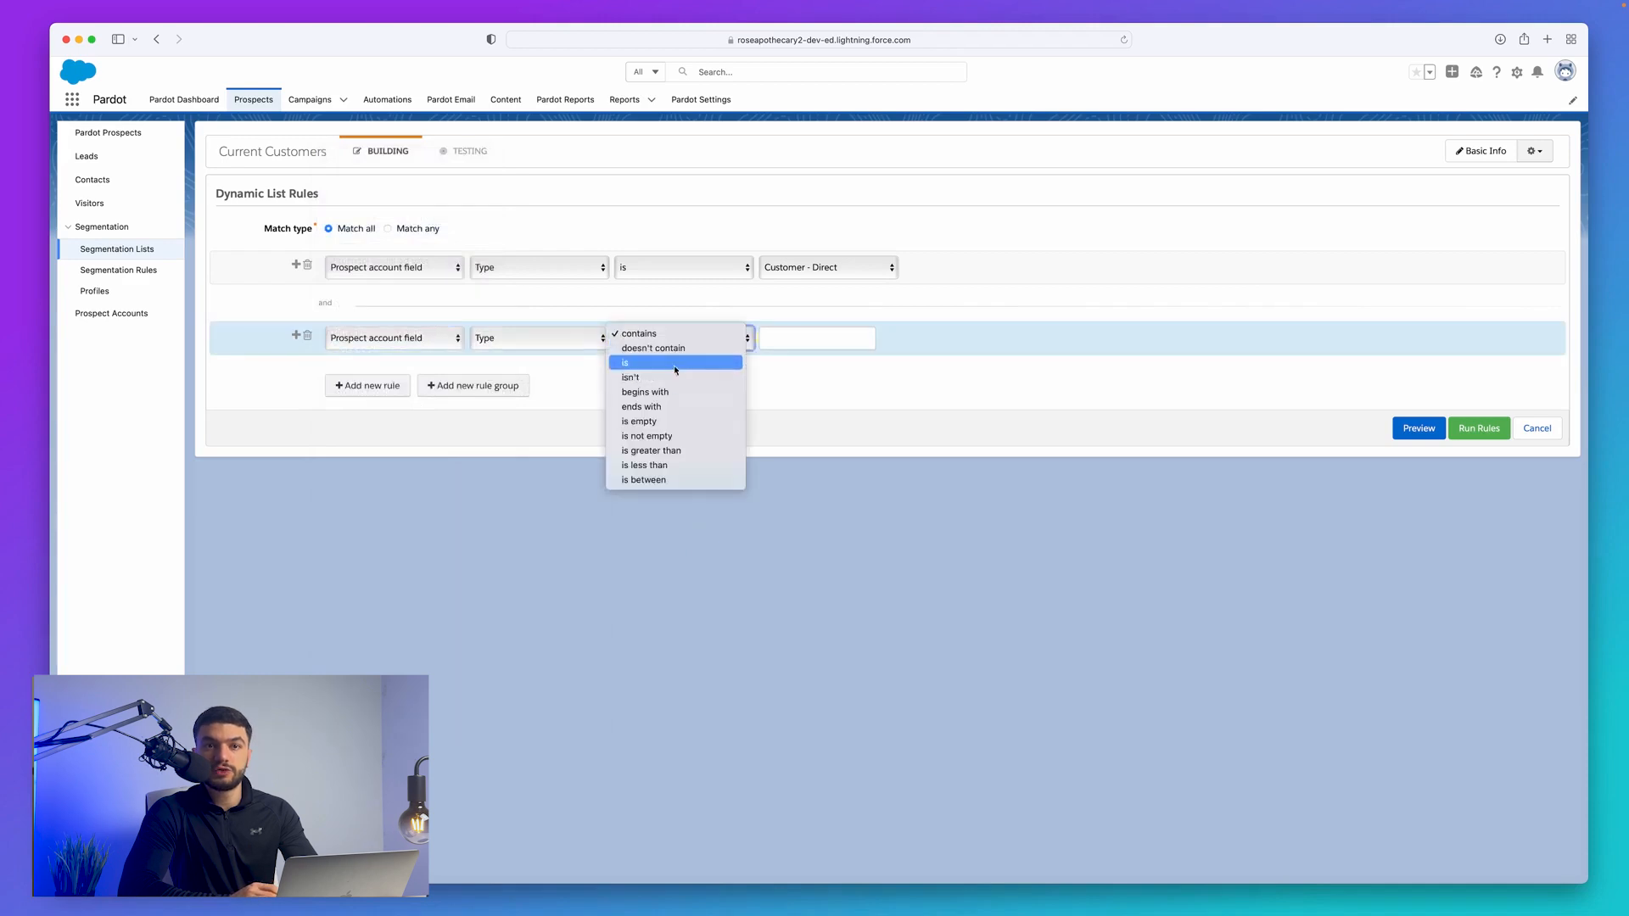
left_click(676, 363)
left_click(831, 338)
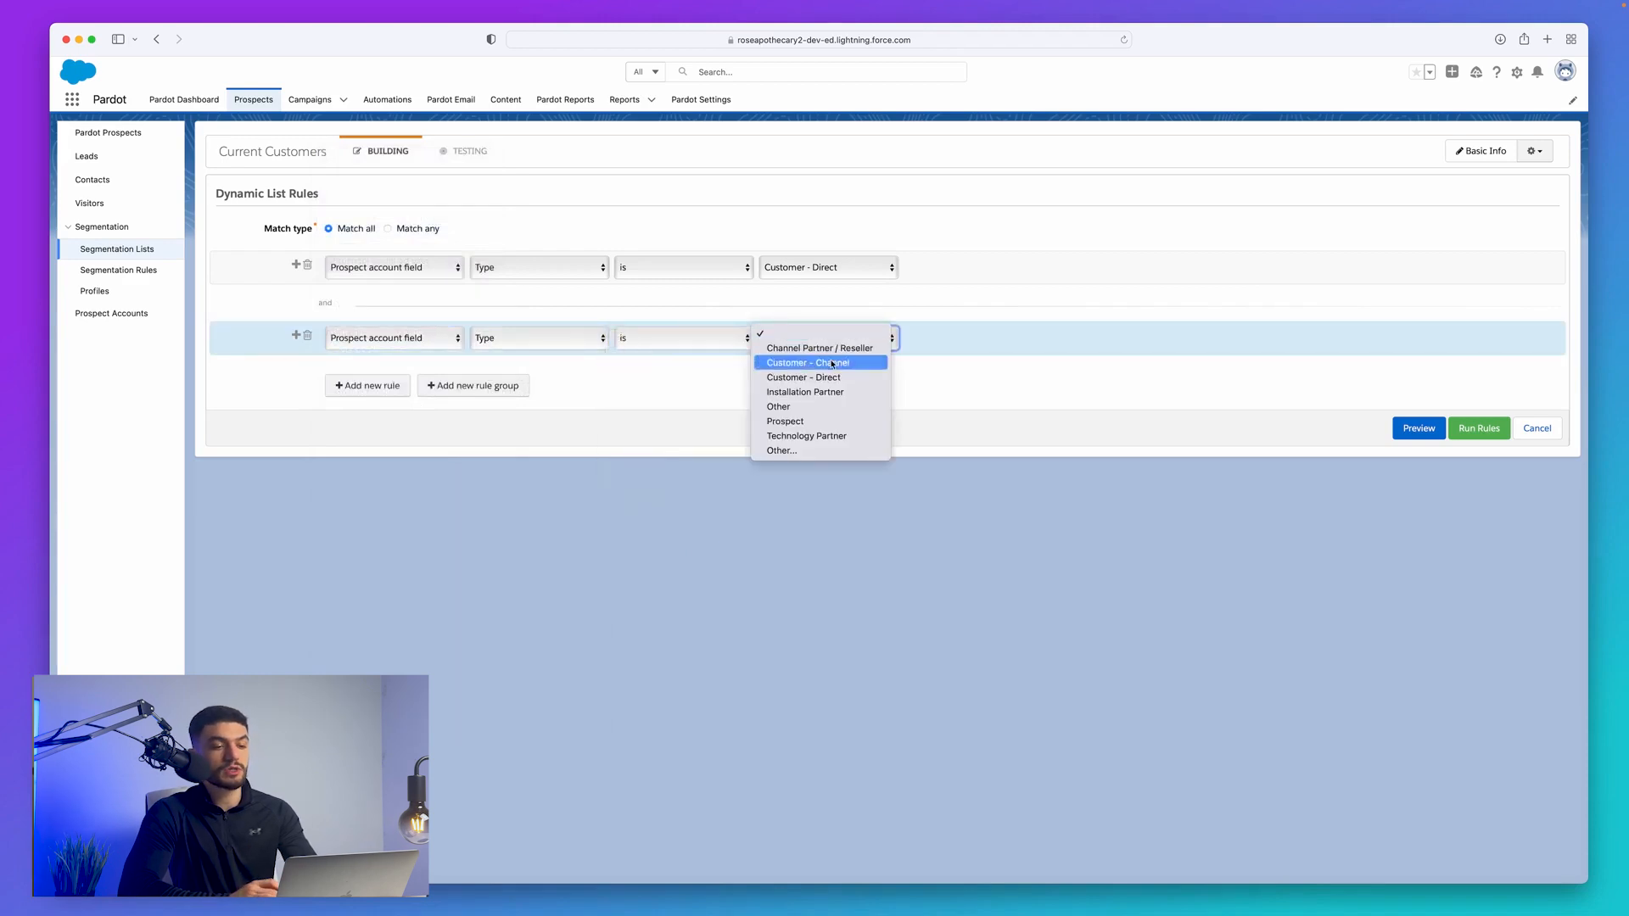
left_click(832, 363)
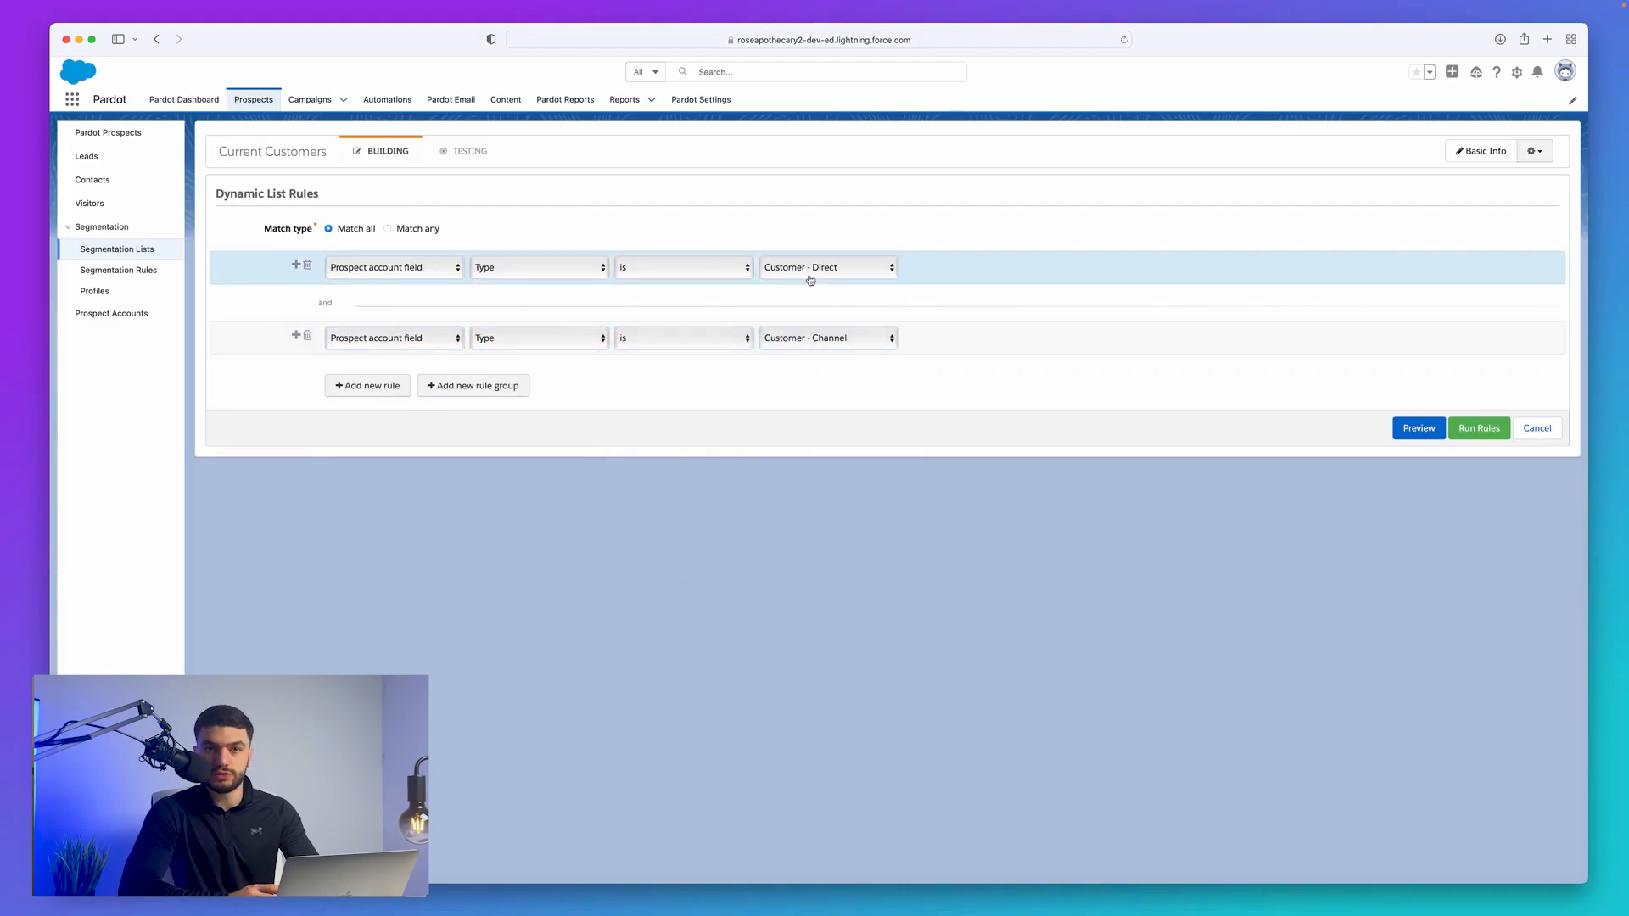
- Set the rules' match type to Match any so that the two conditions are joined by "or"
left_click_drag(319, 312, 324, 300)
double_click(324, 301)
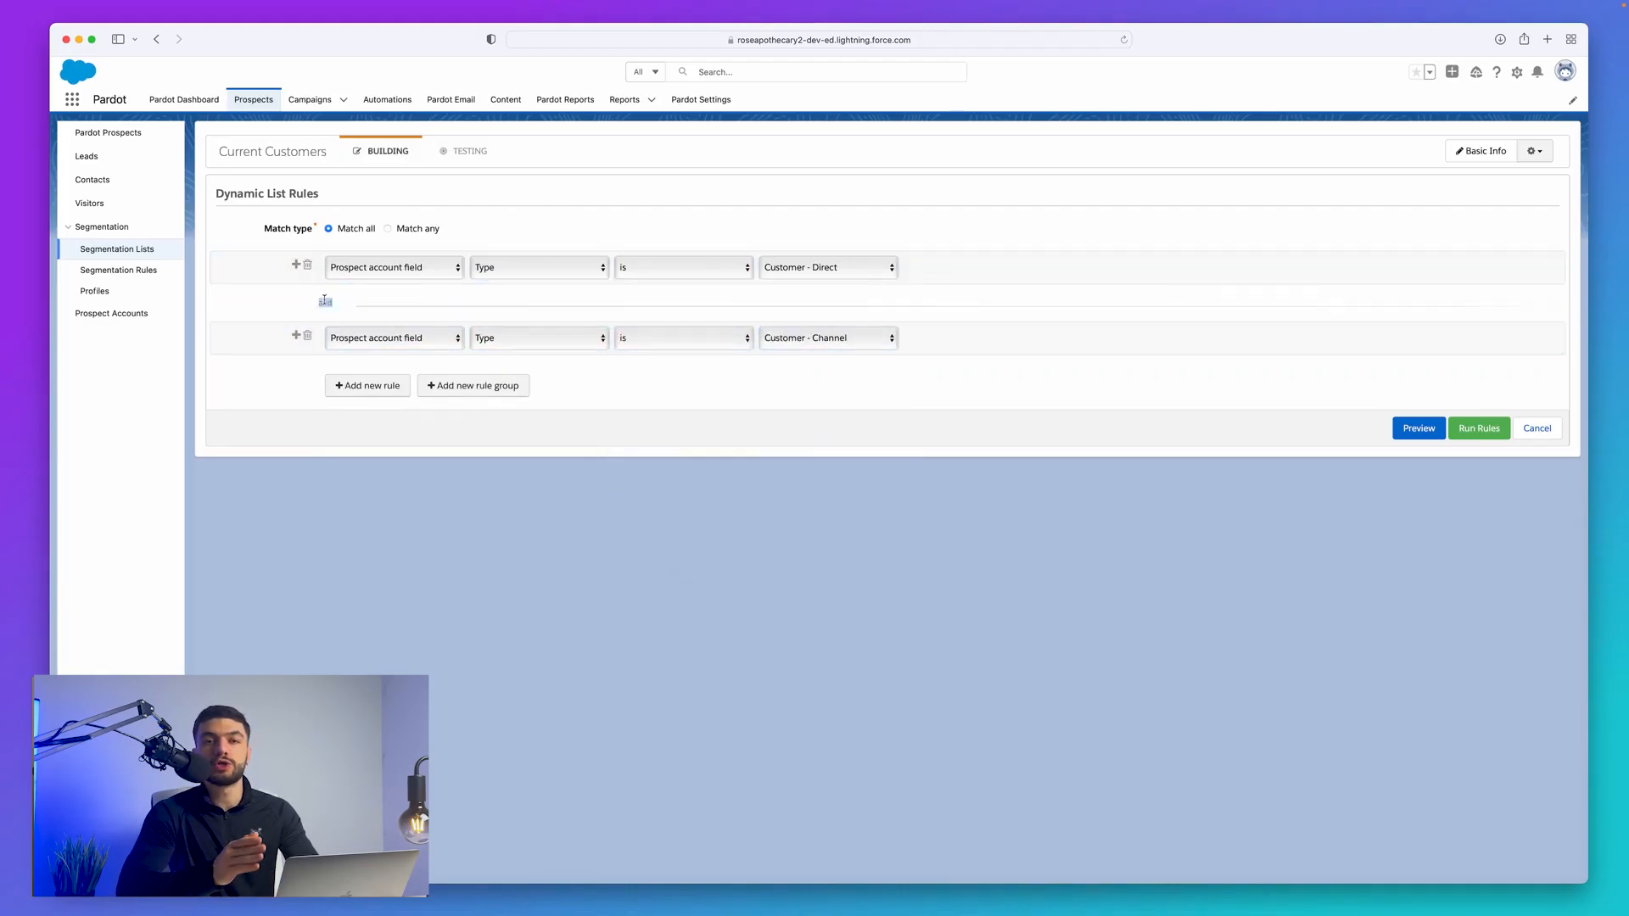
left_click(381, 303)
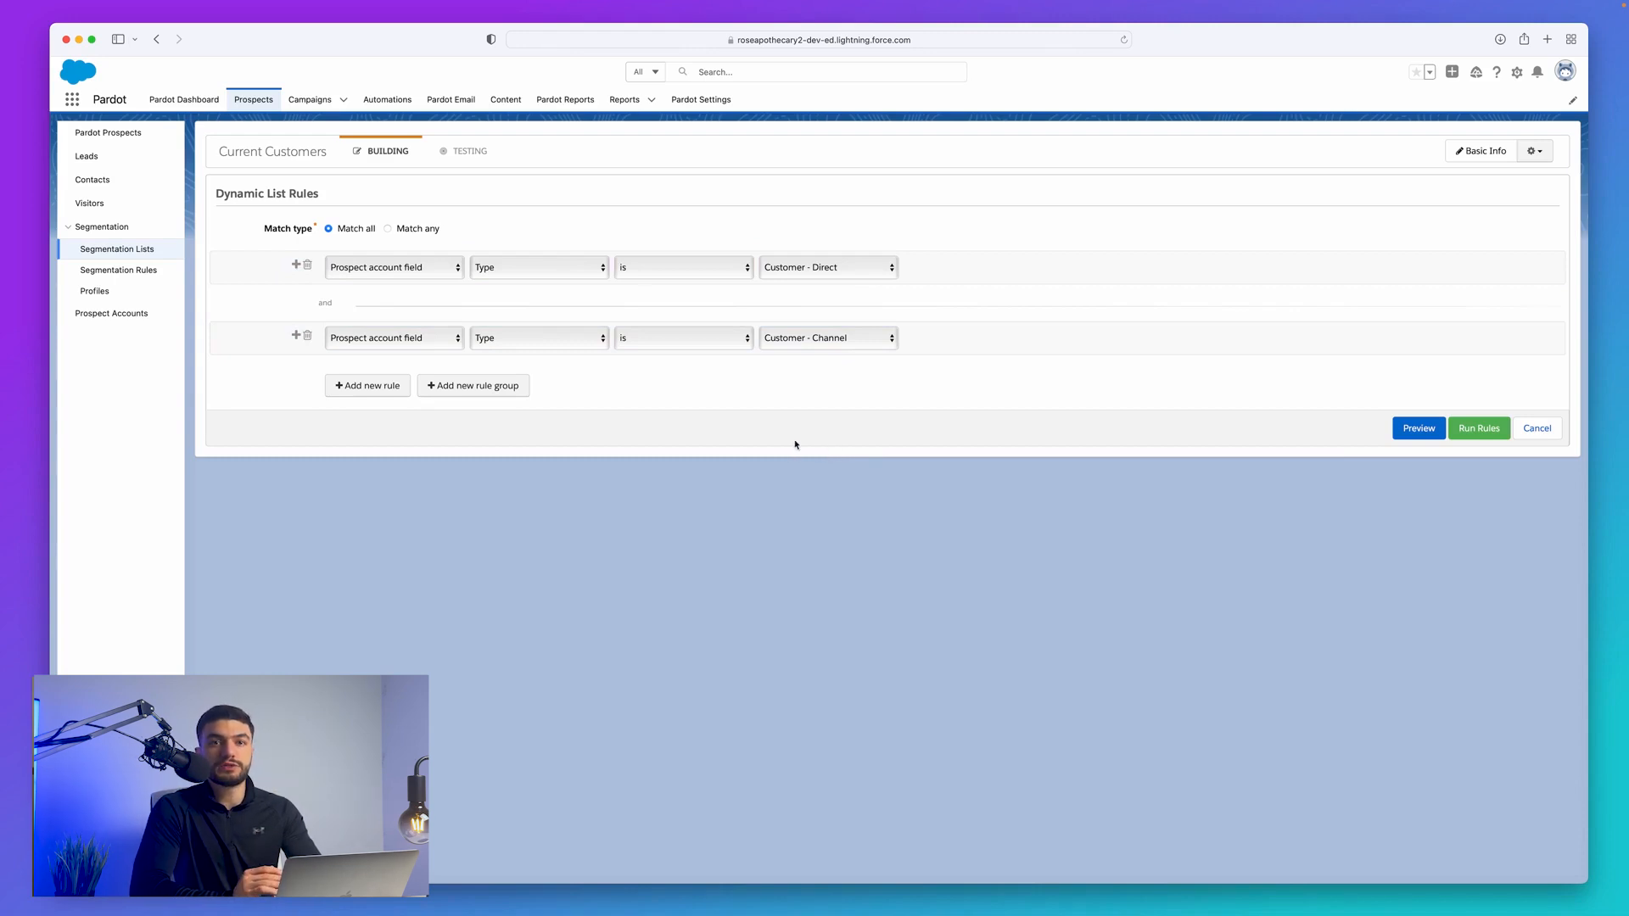
left_click(389, 230)
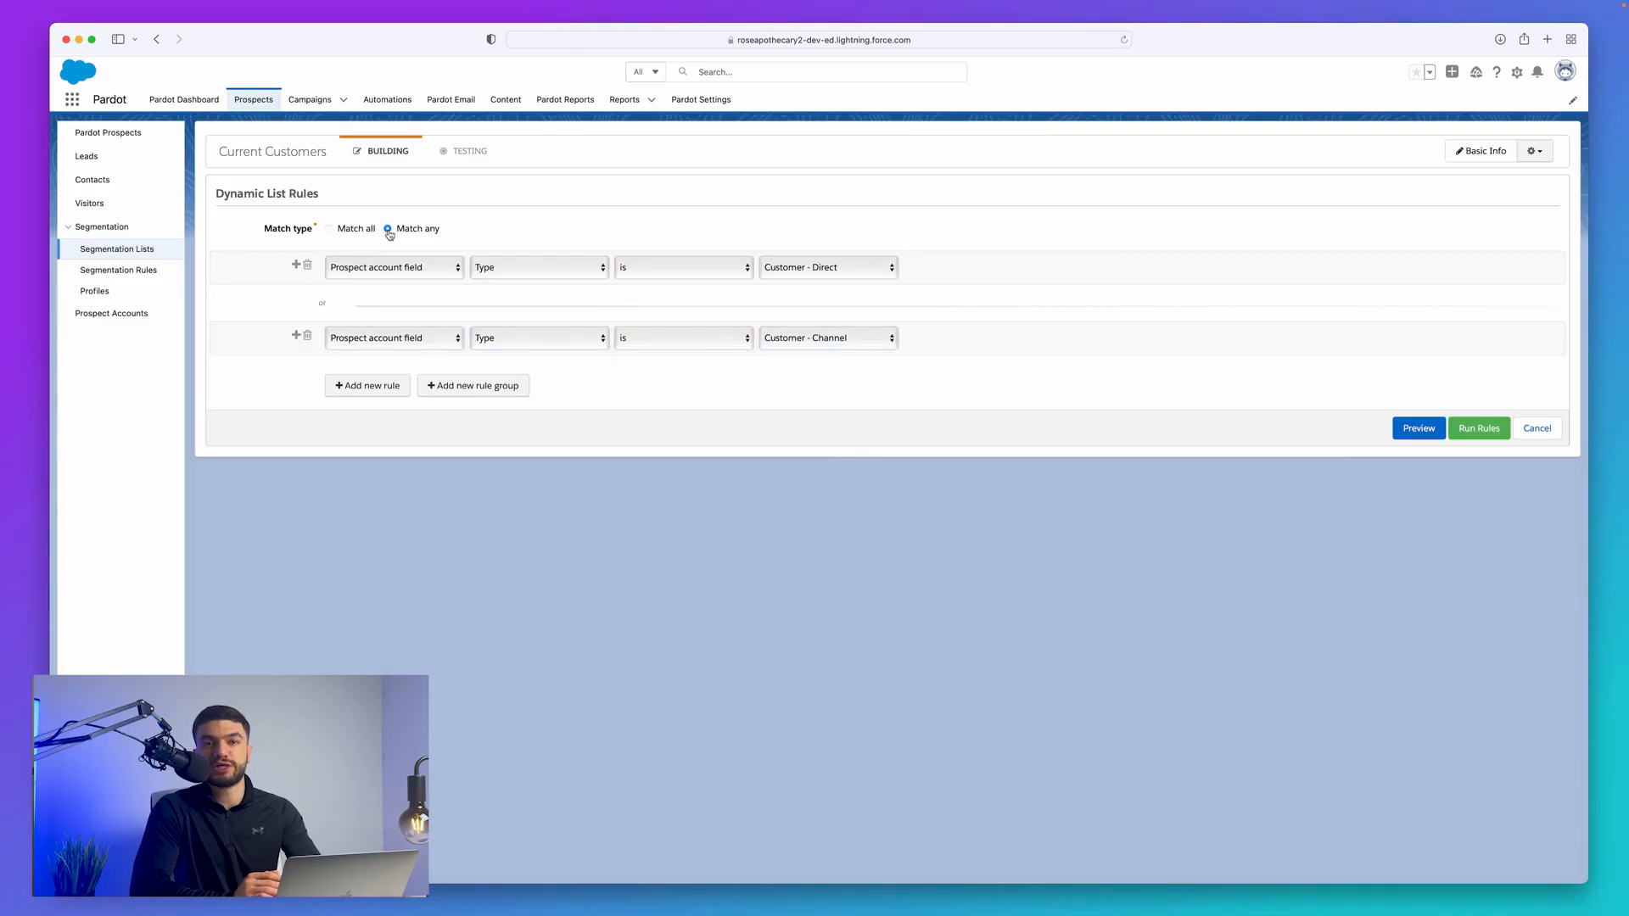
left_click_drag(318, 307, 337, 307)
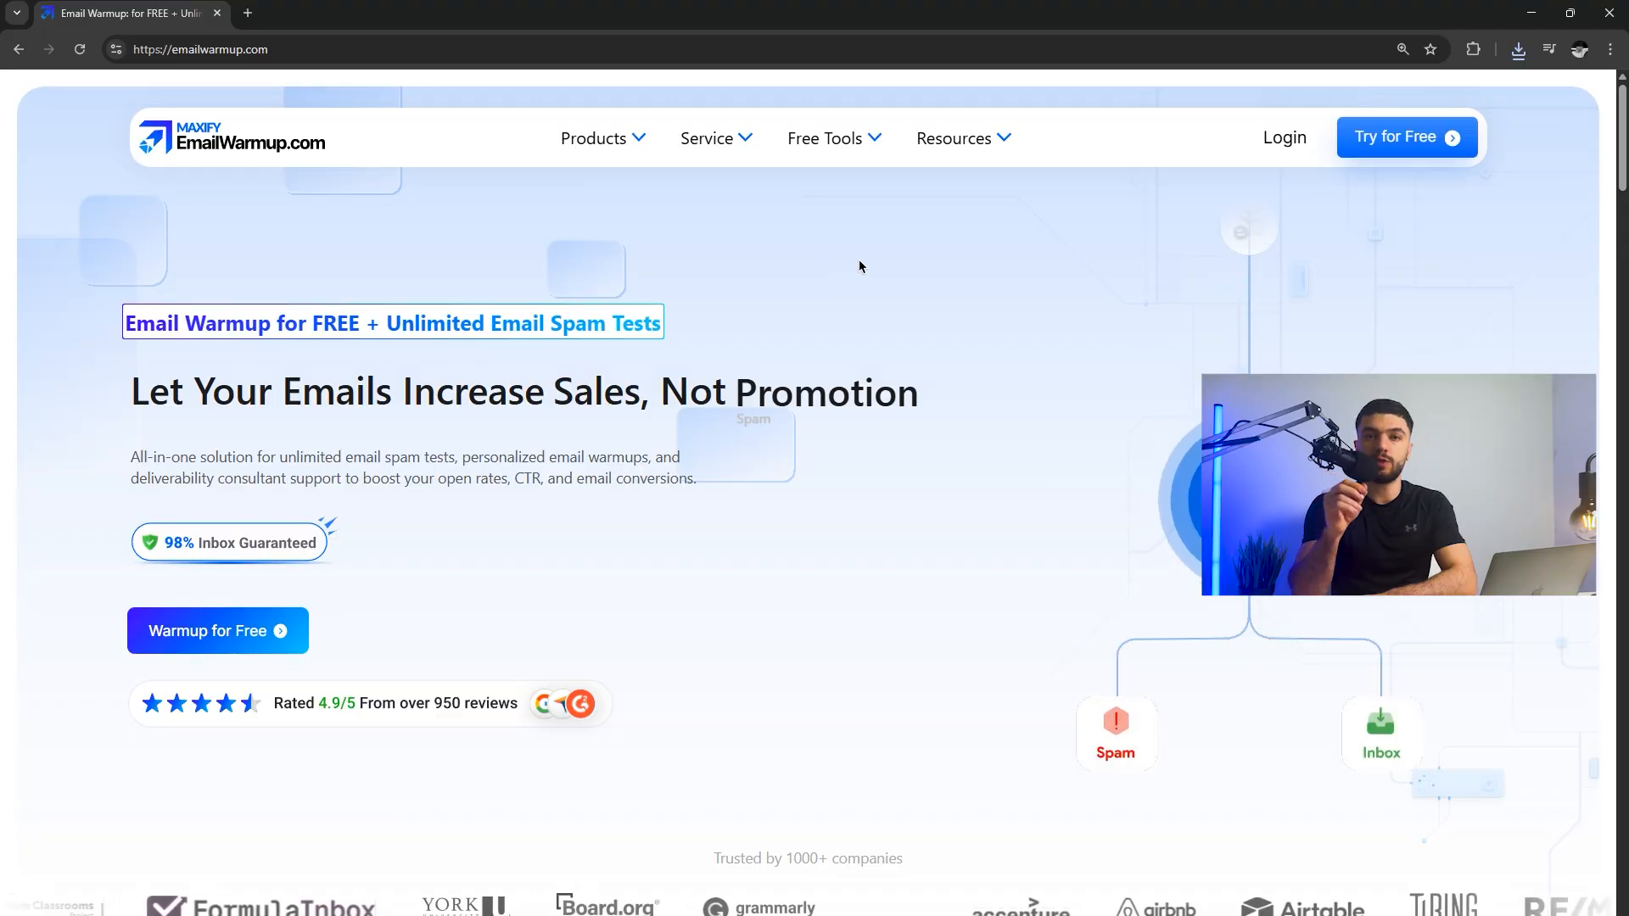
- Open EmailWarmup.com's Email Deliverability Test and paste the test addresses as recipients of a new message in Gmail
mouse_move(827, 138)
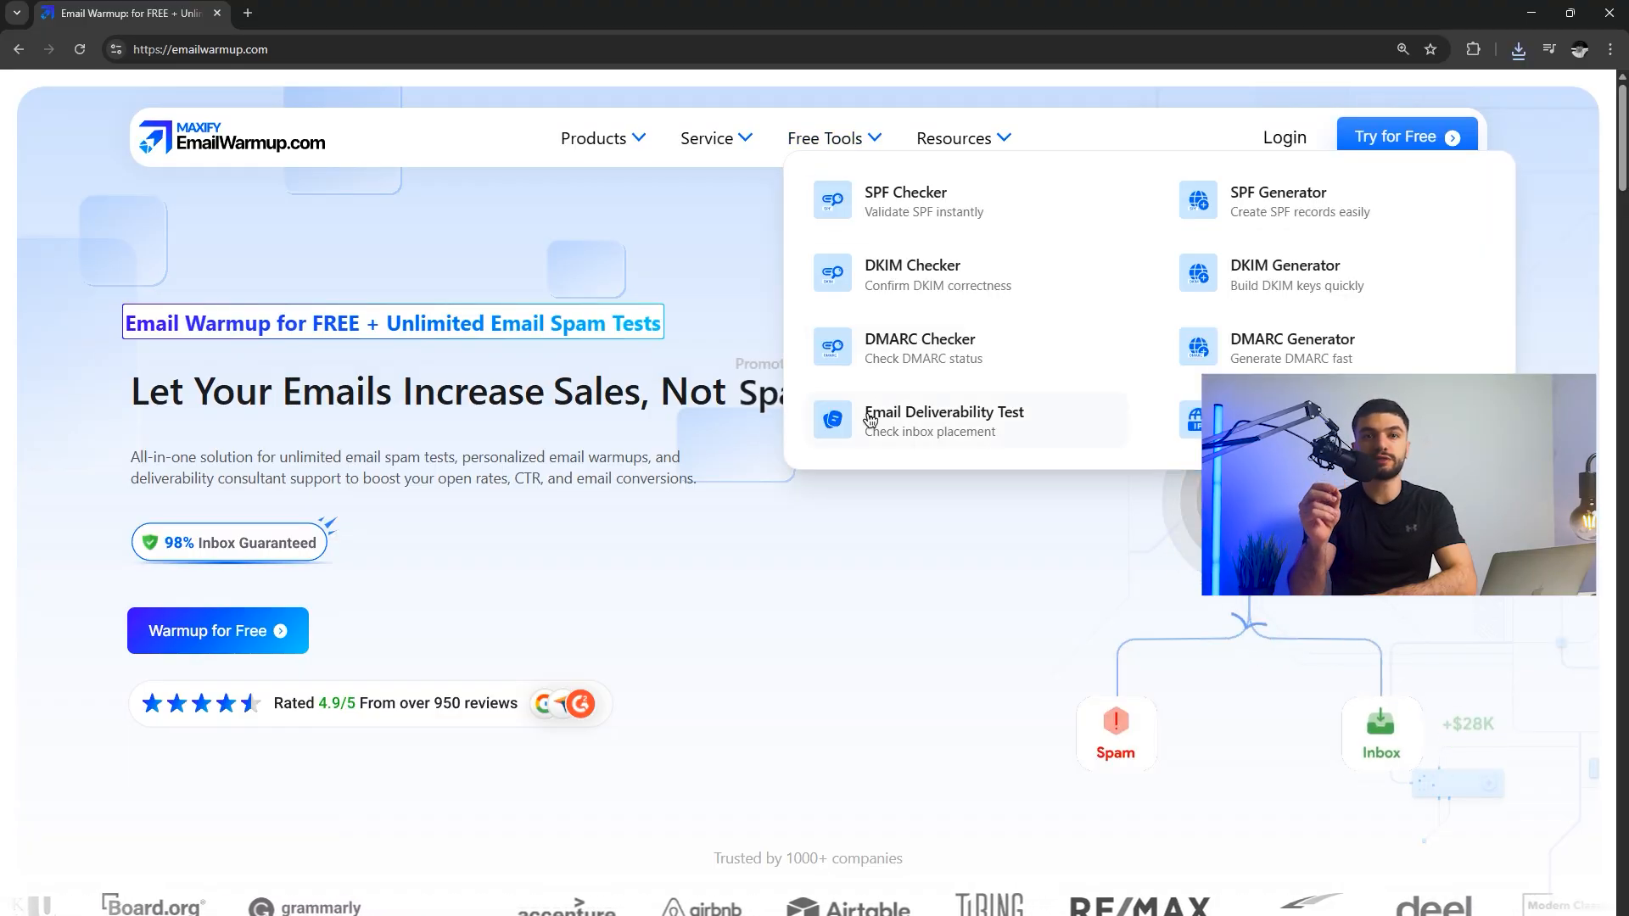
left_click(840, 413)
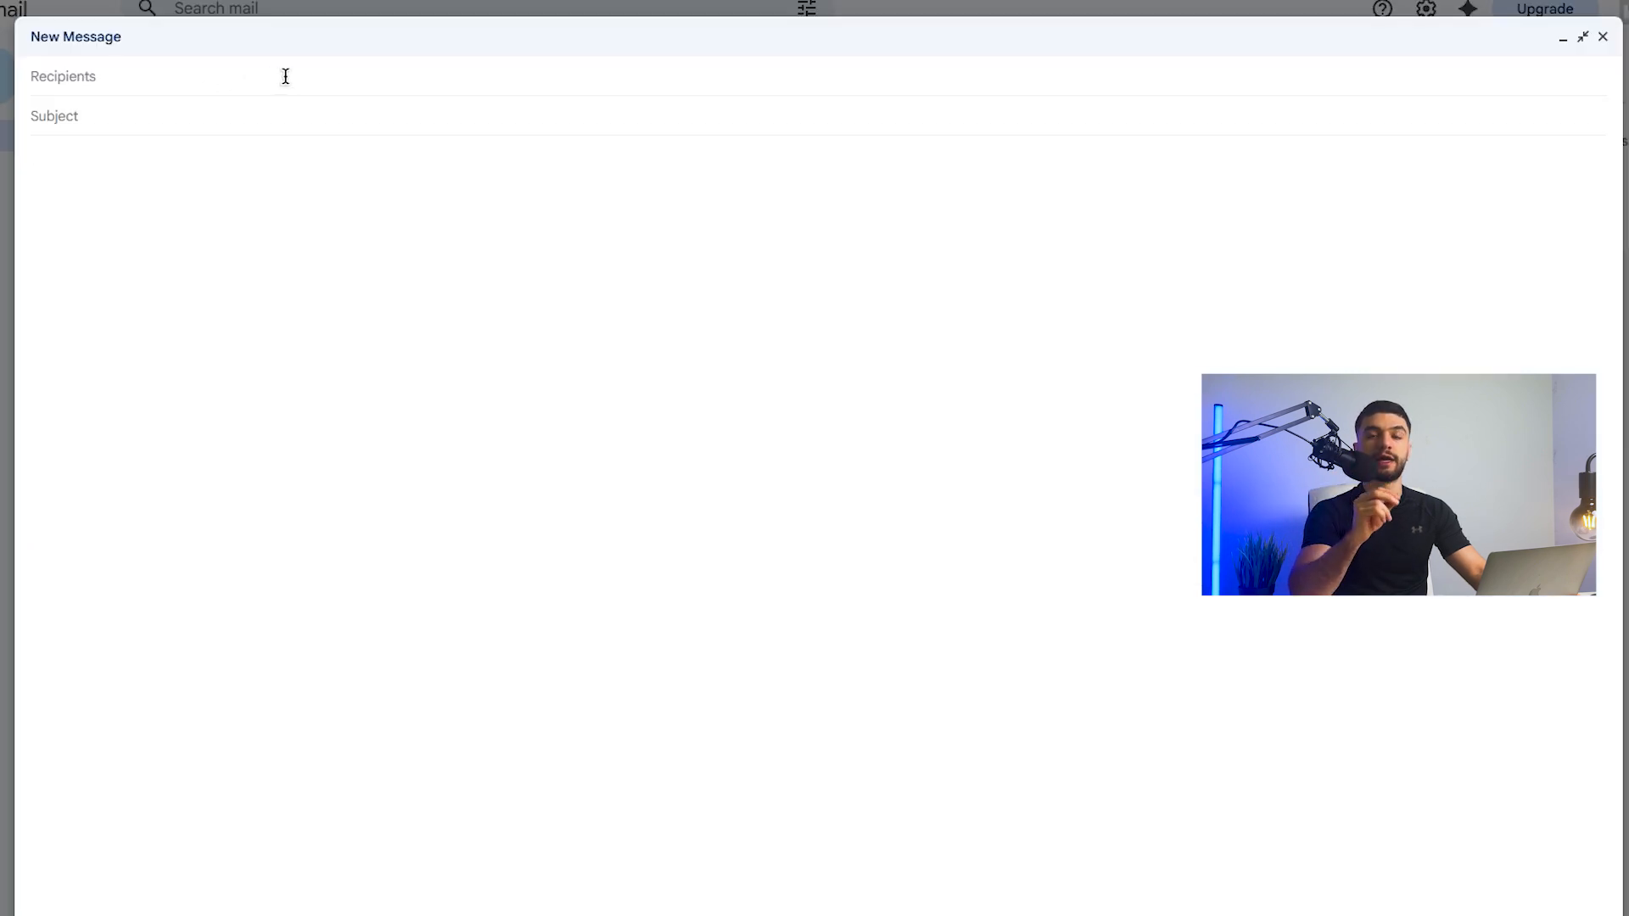
key("super+v")
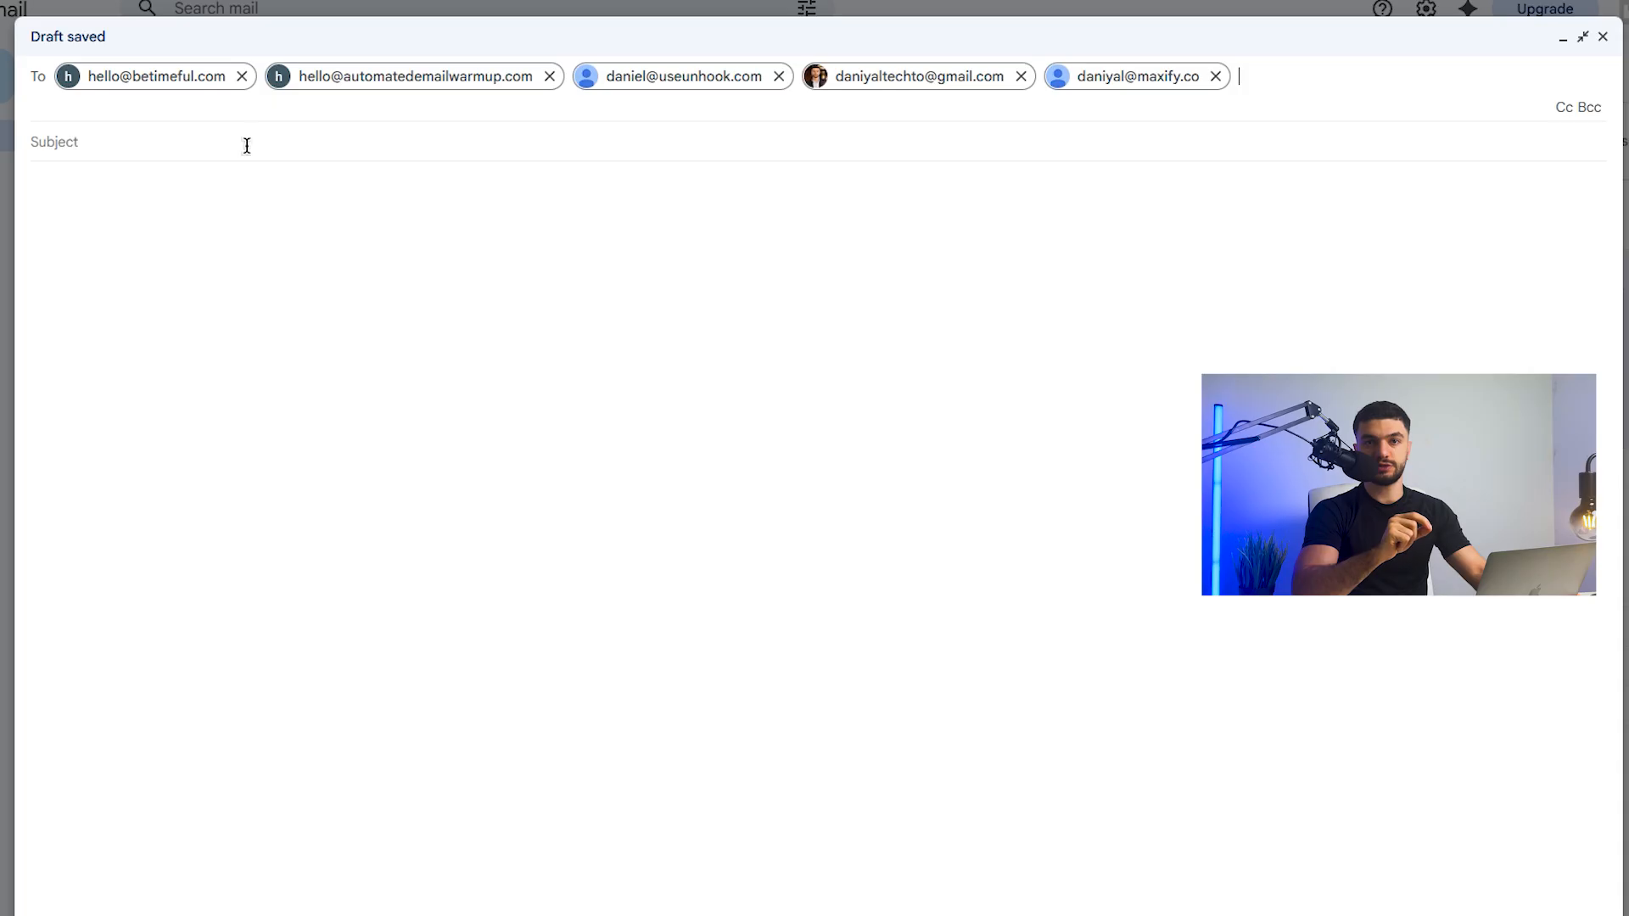
key("Tab")
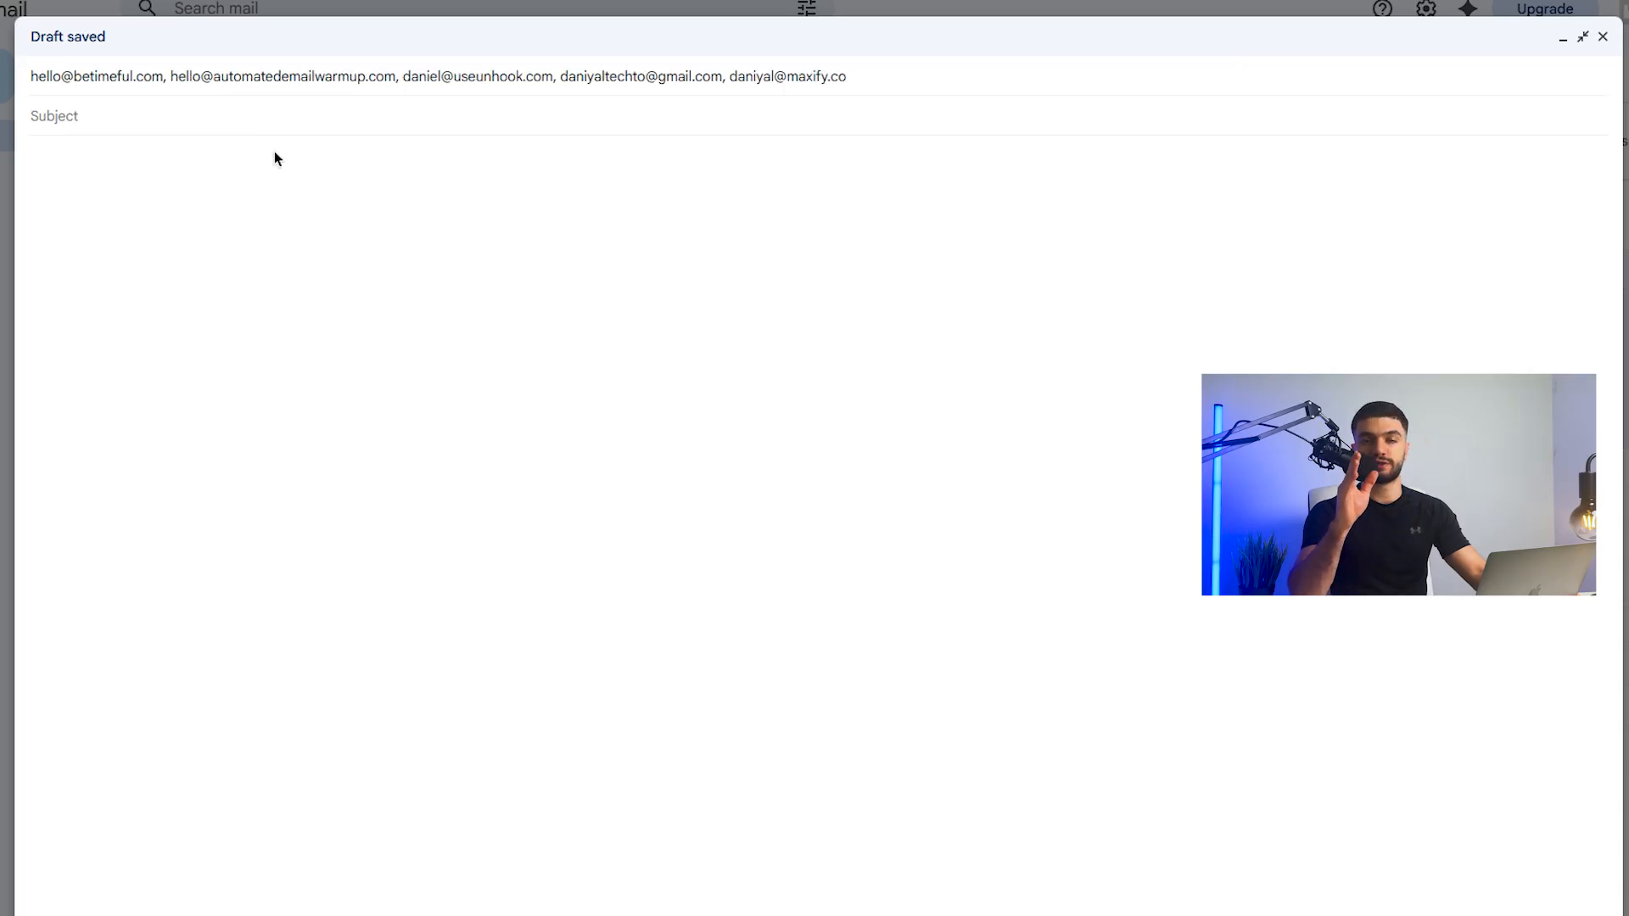
- Fill in the test message with the subject Test and a short body, and check the placement test's inbox percentage
type("Test")
key("Tab")
type("Tes")
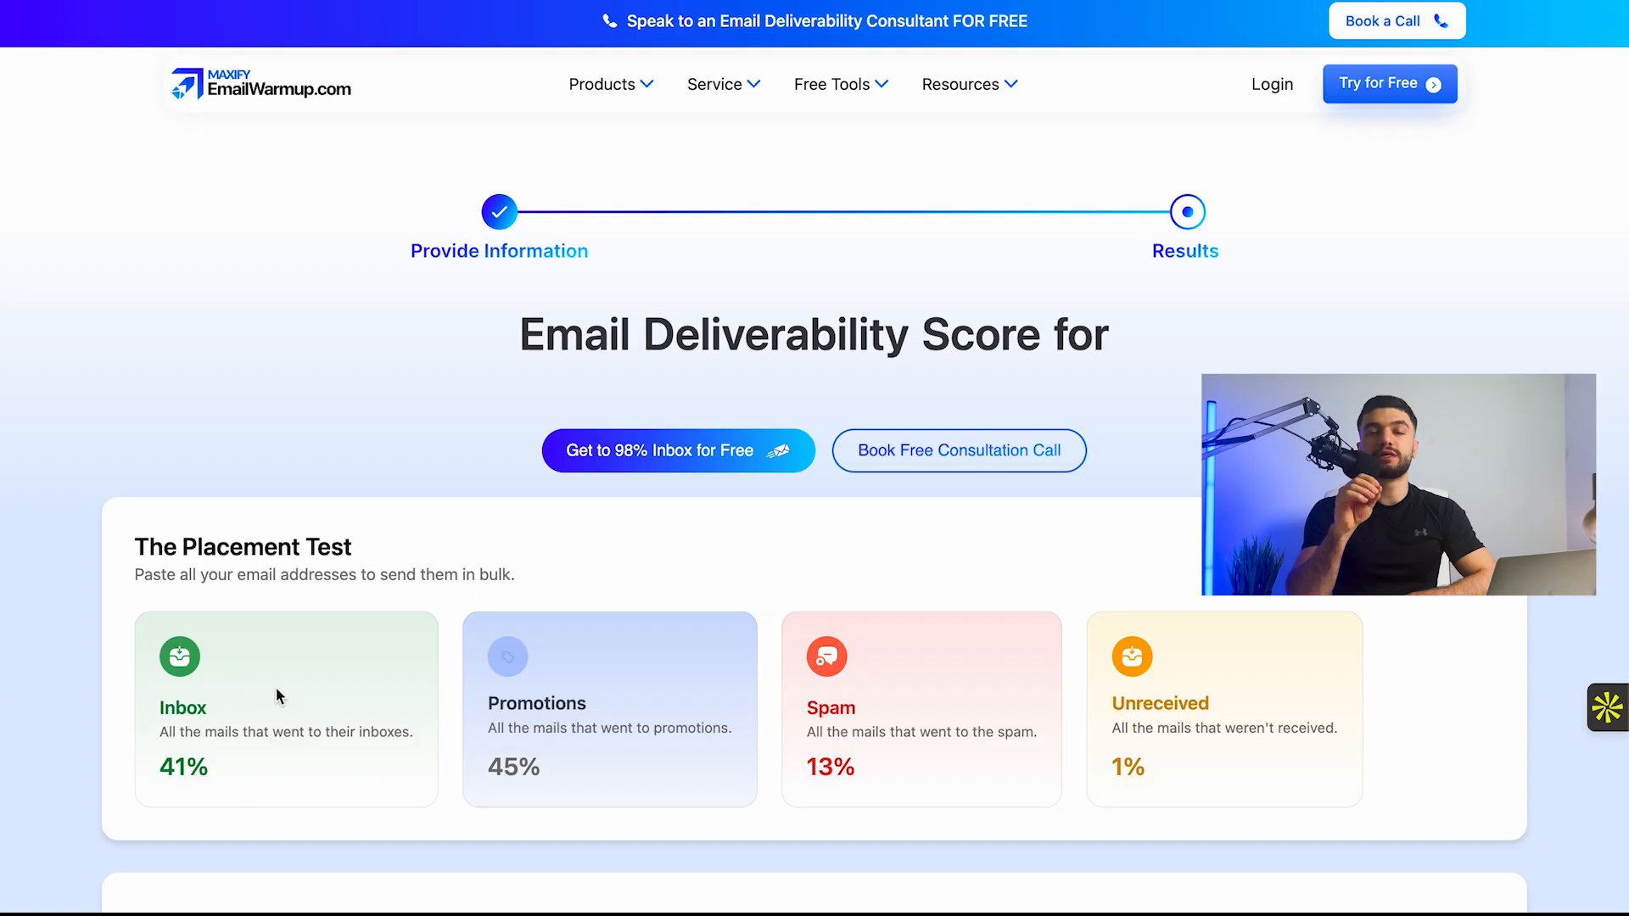
left_click_drag(161, 766, 255, 763)
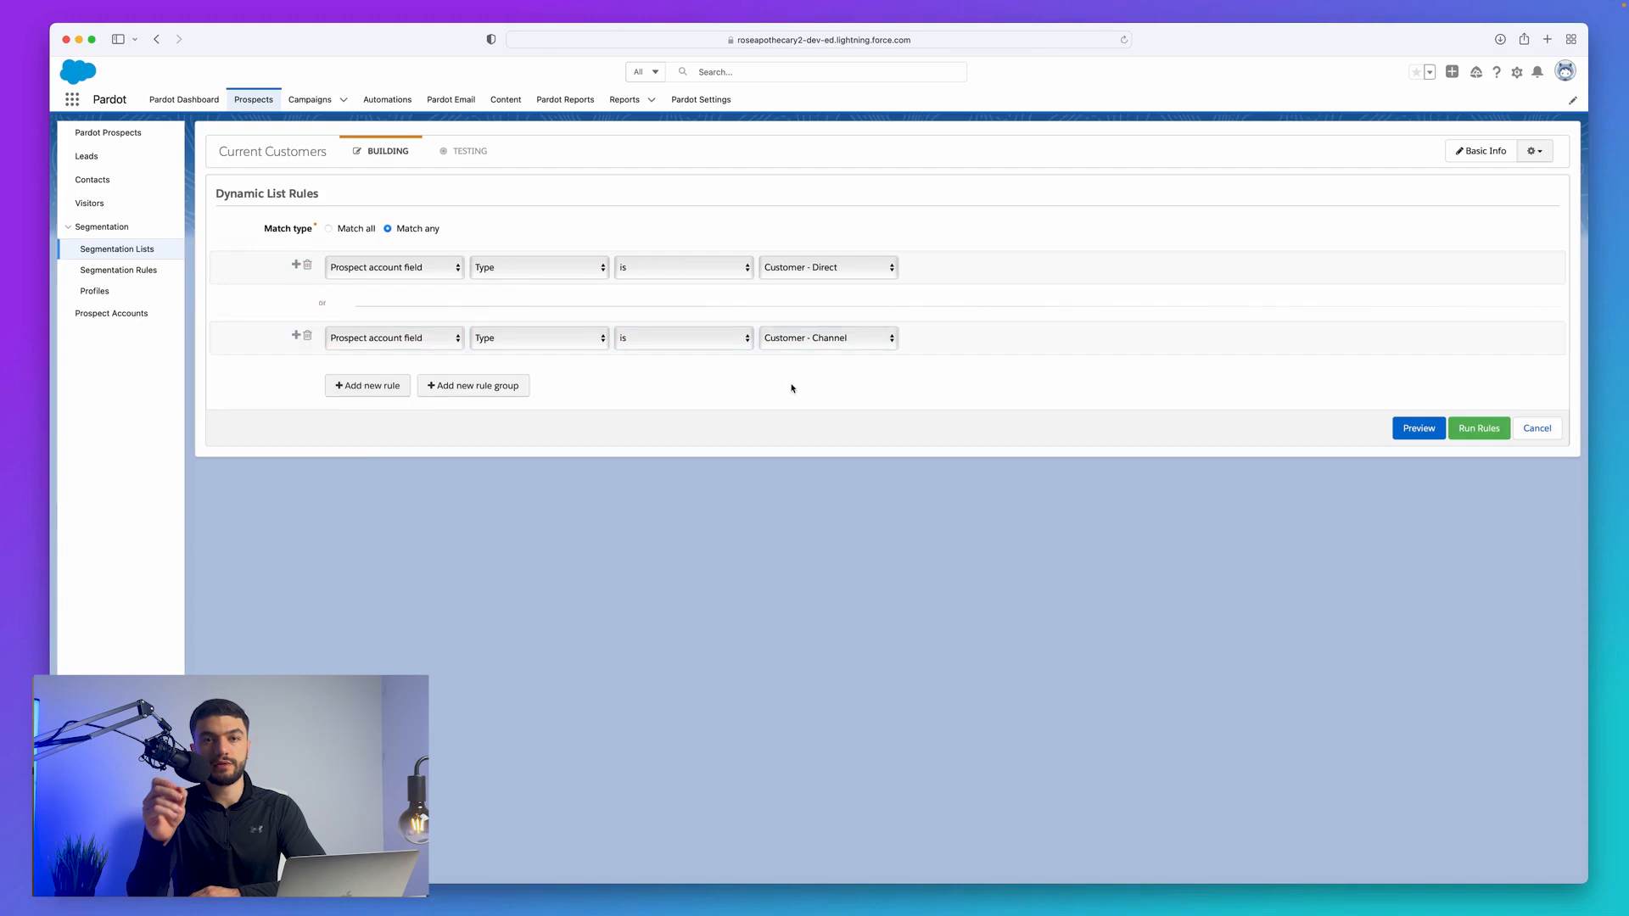
- In Pardot, add a rule group with a Prospect opportunity status rule and remove the group's empty second rule
left_click(484, 394)
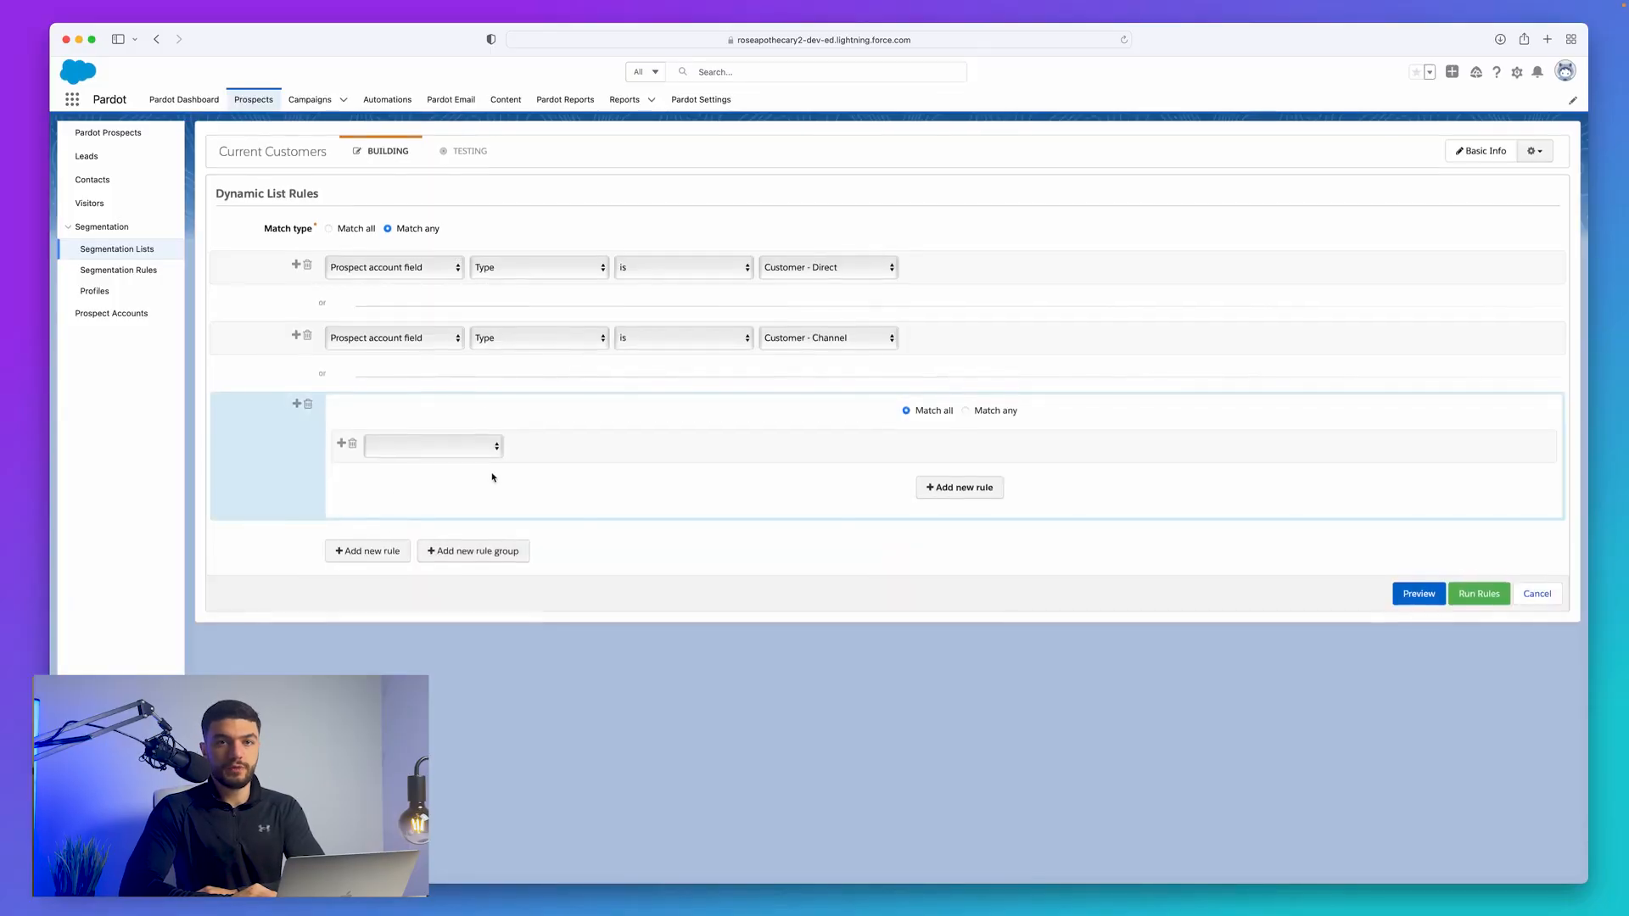
left_click(342, 445)
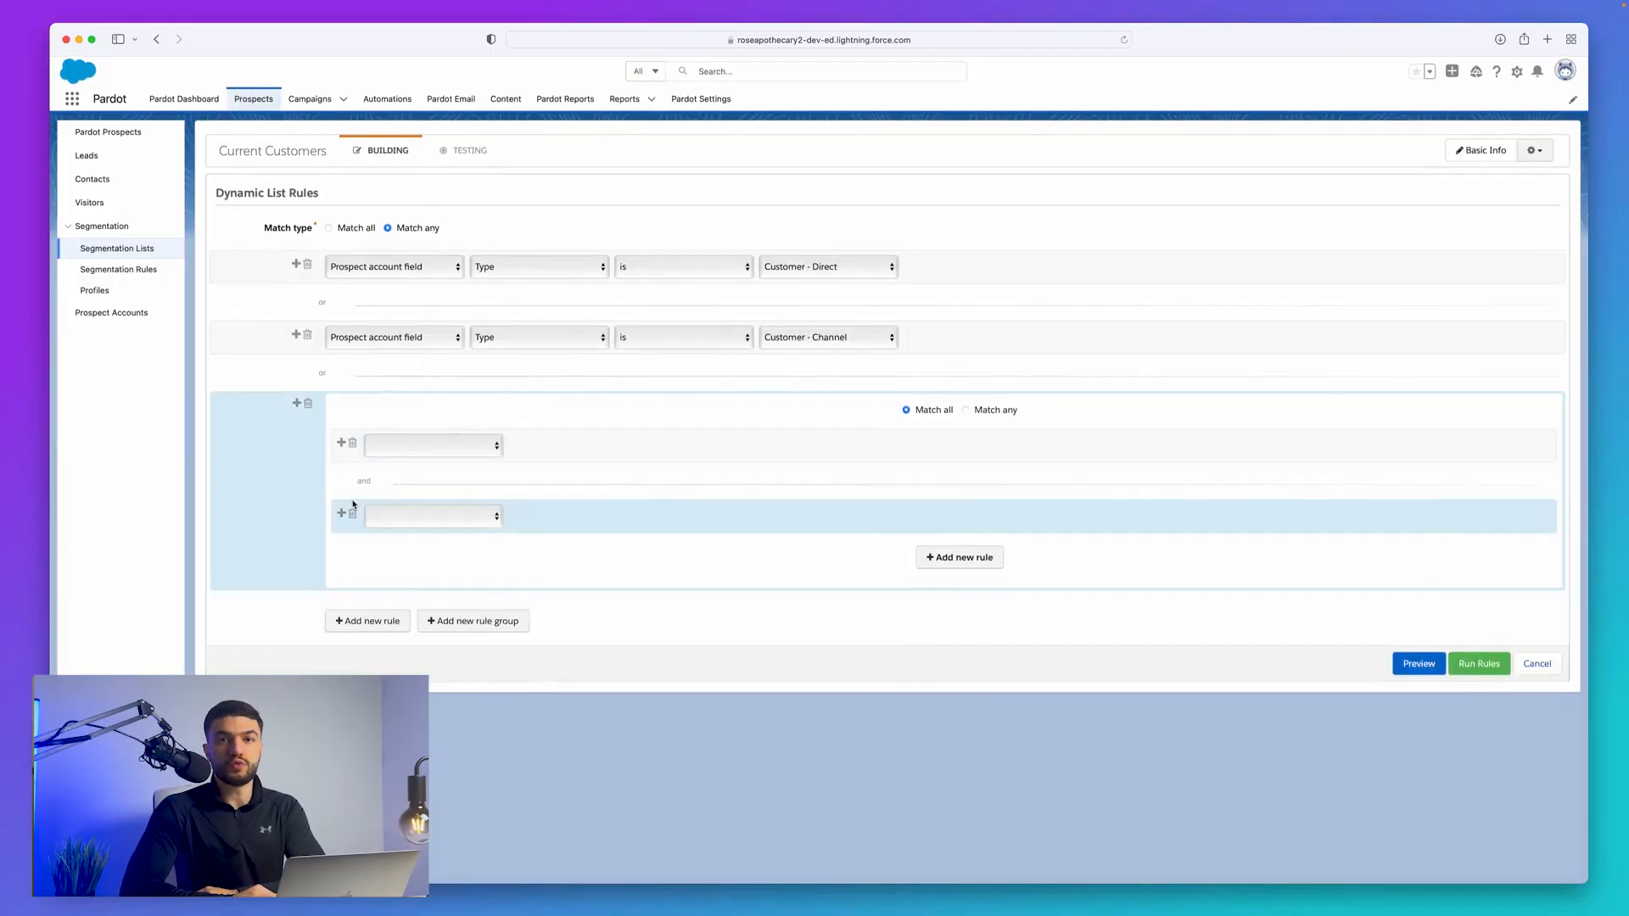
left_click(428, 449)
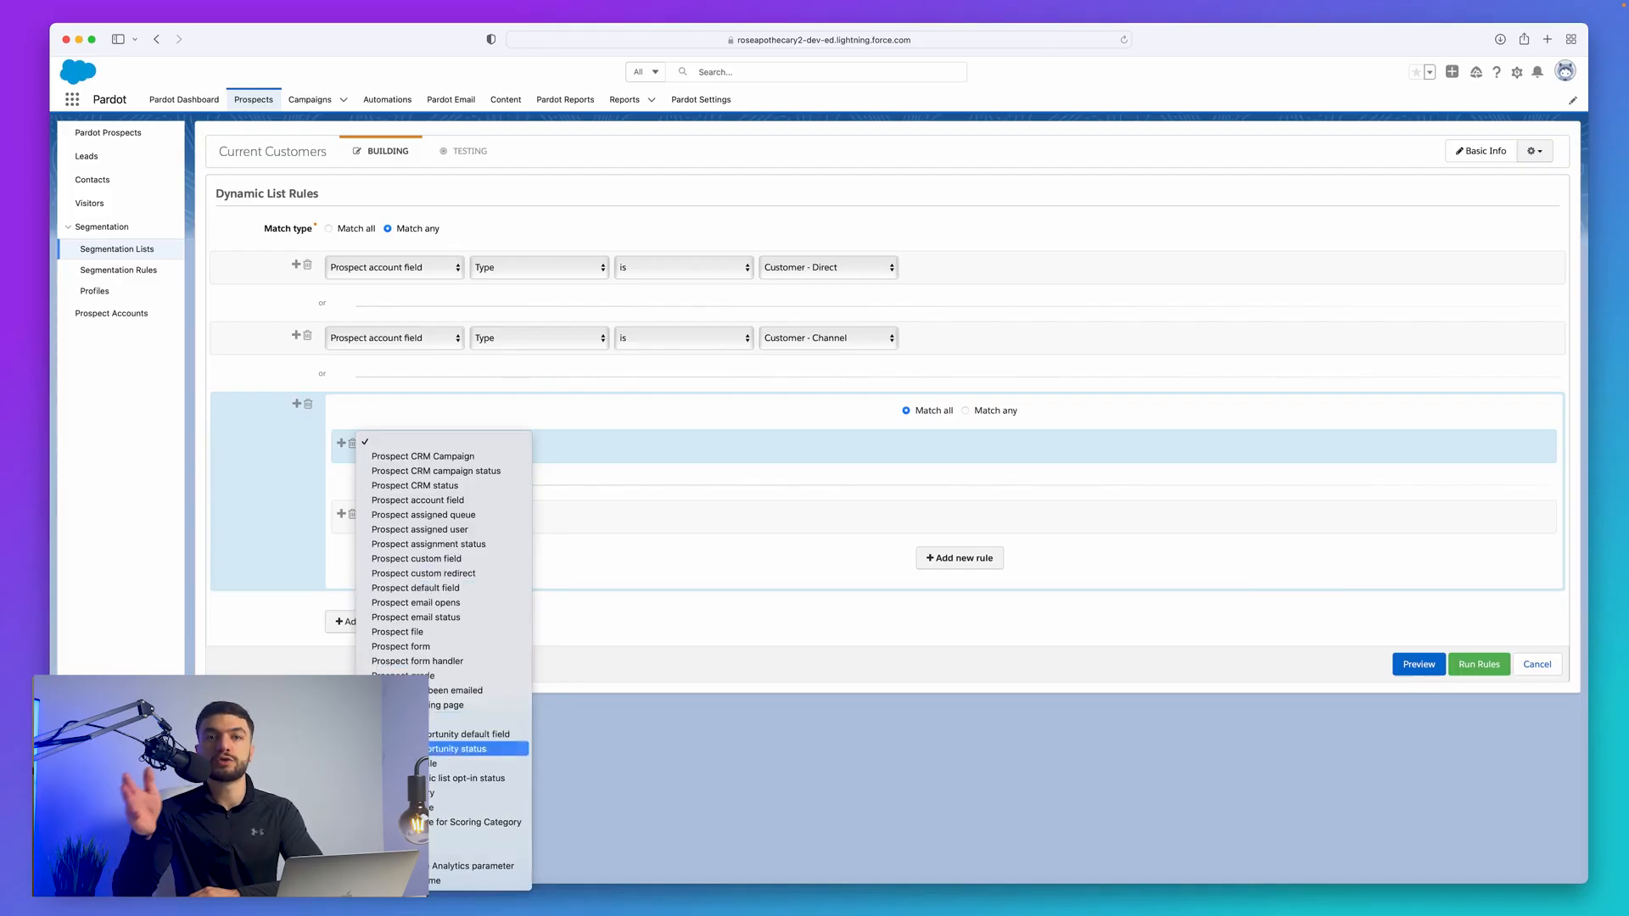
left_click(398, 748)
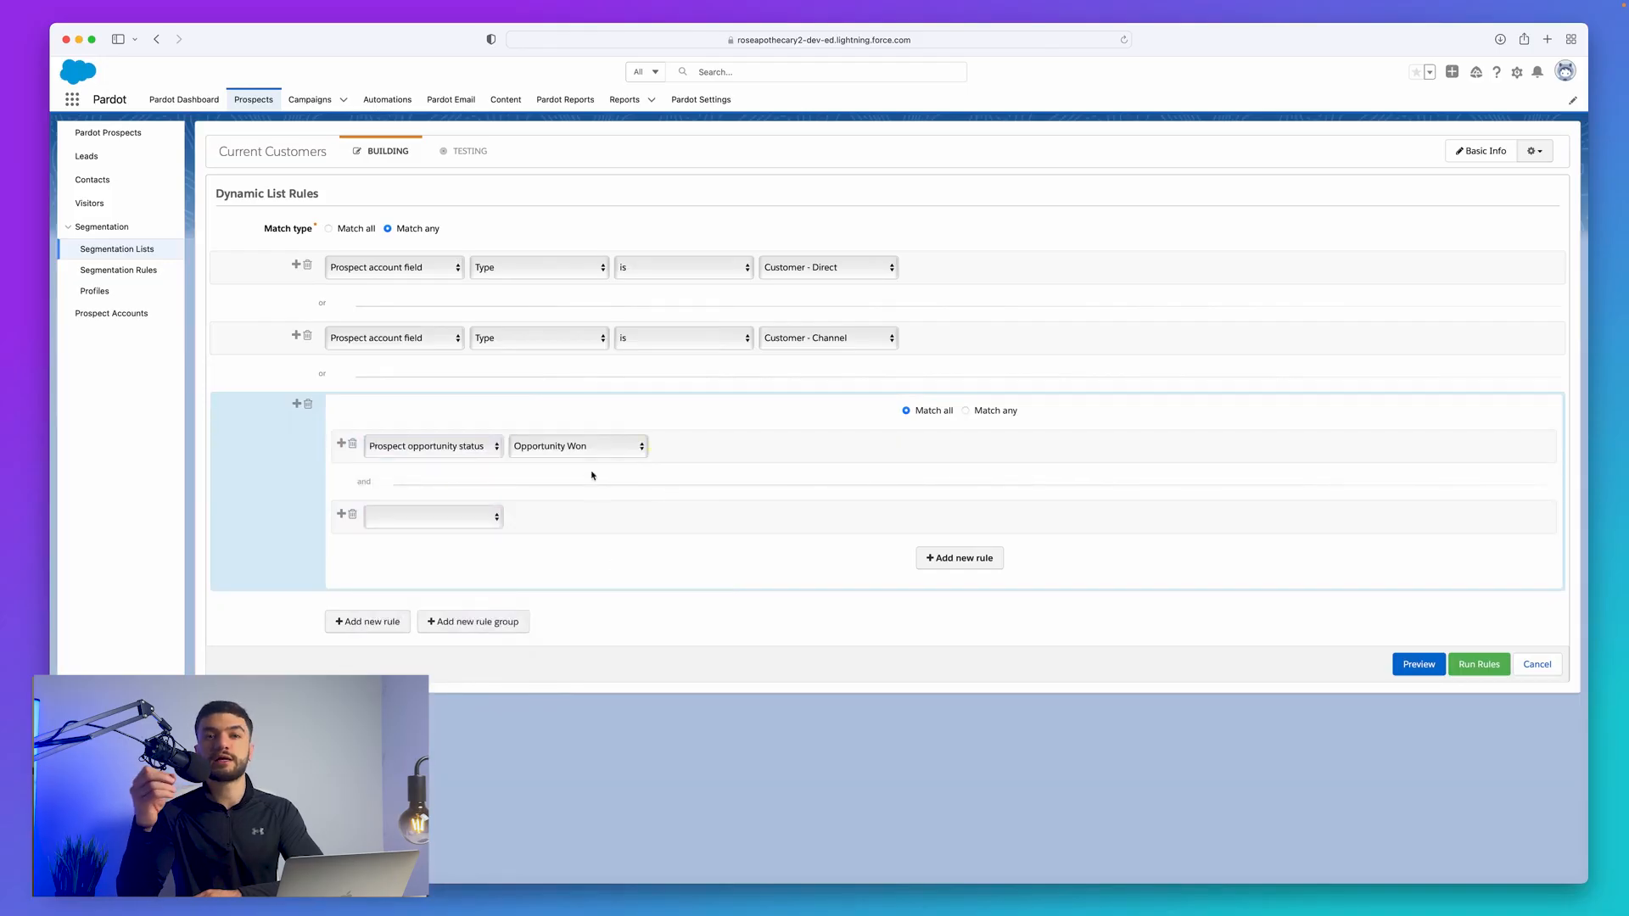
left_click(591, 476)
left_click(352, 514)
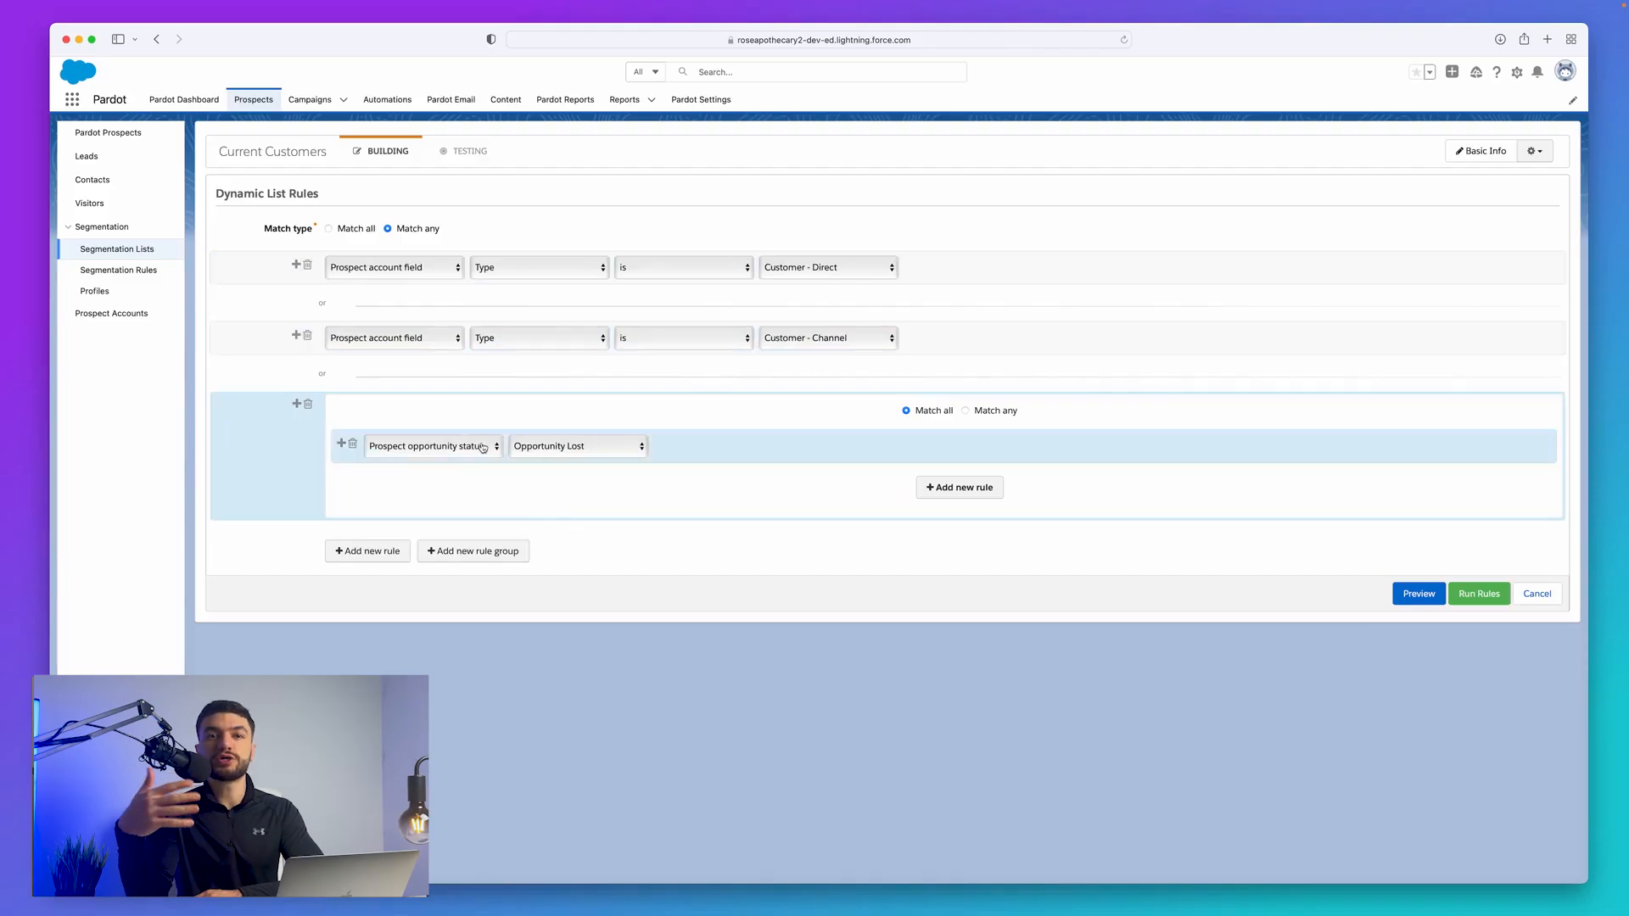
- Set the group's opportunity status rule to Opportunity Won and delete the whole rule group
left_click(537, 448)
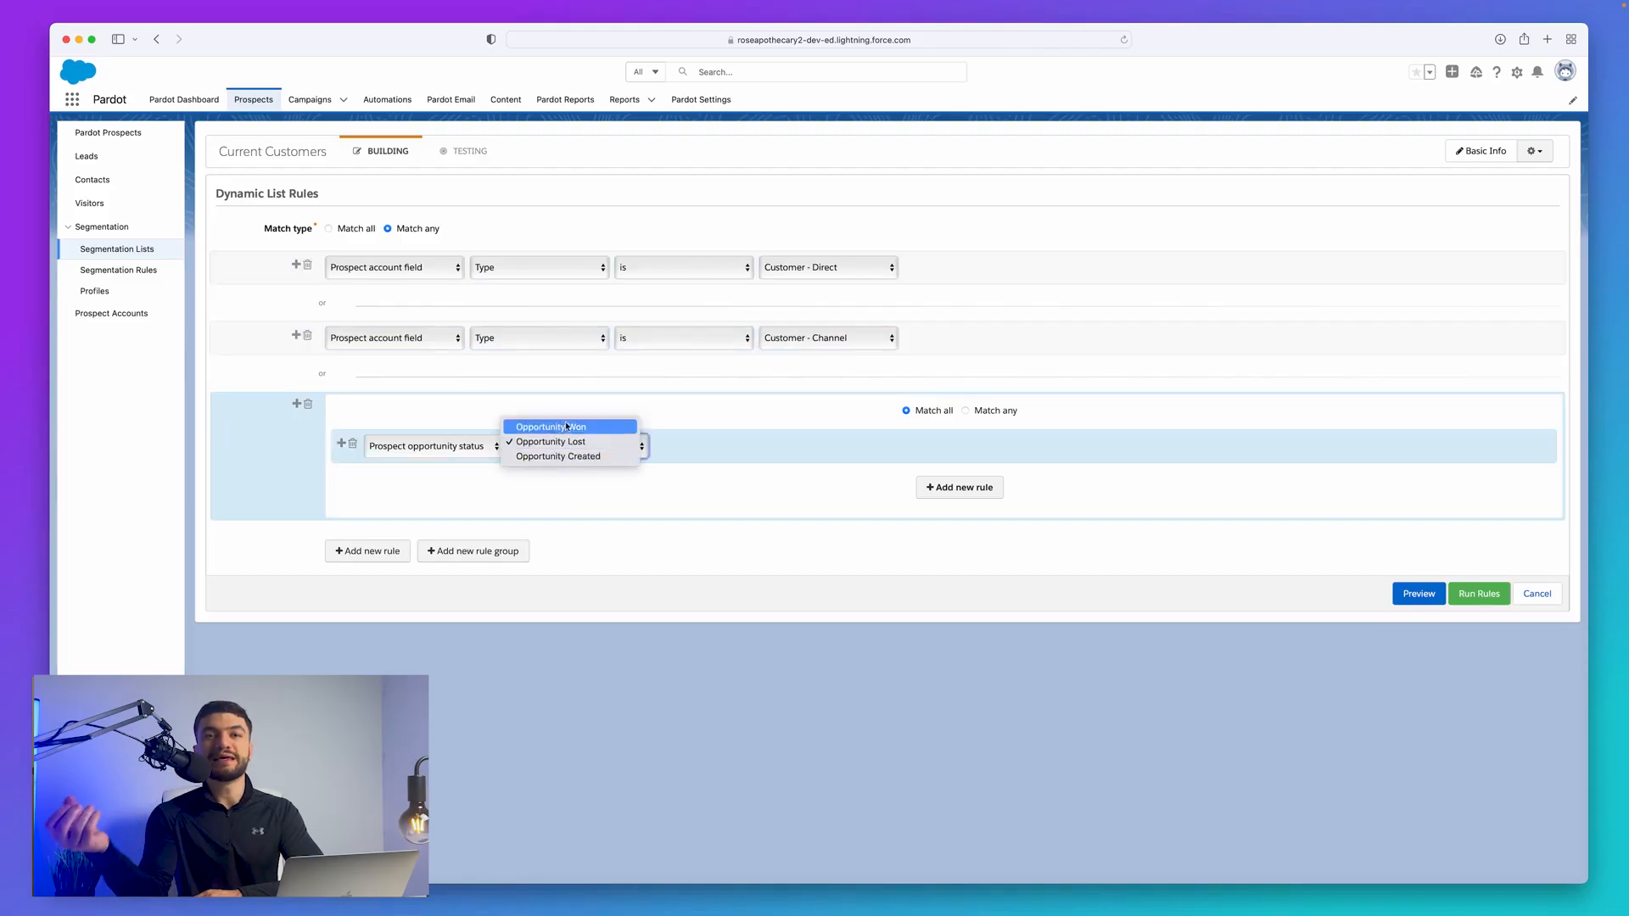
left_click(555, 427)
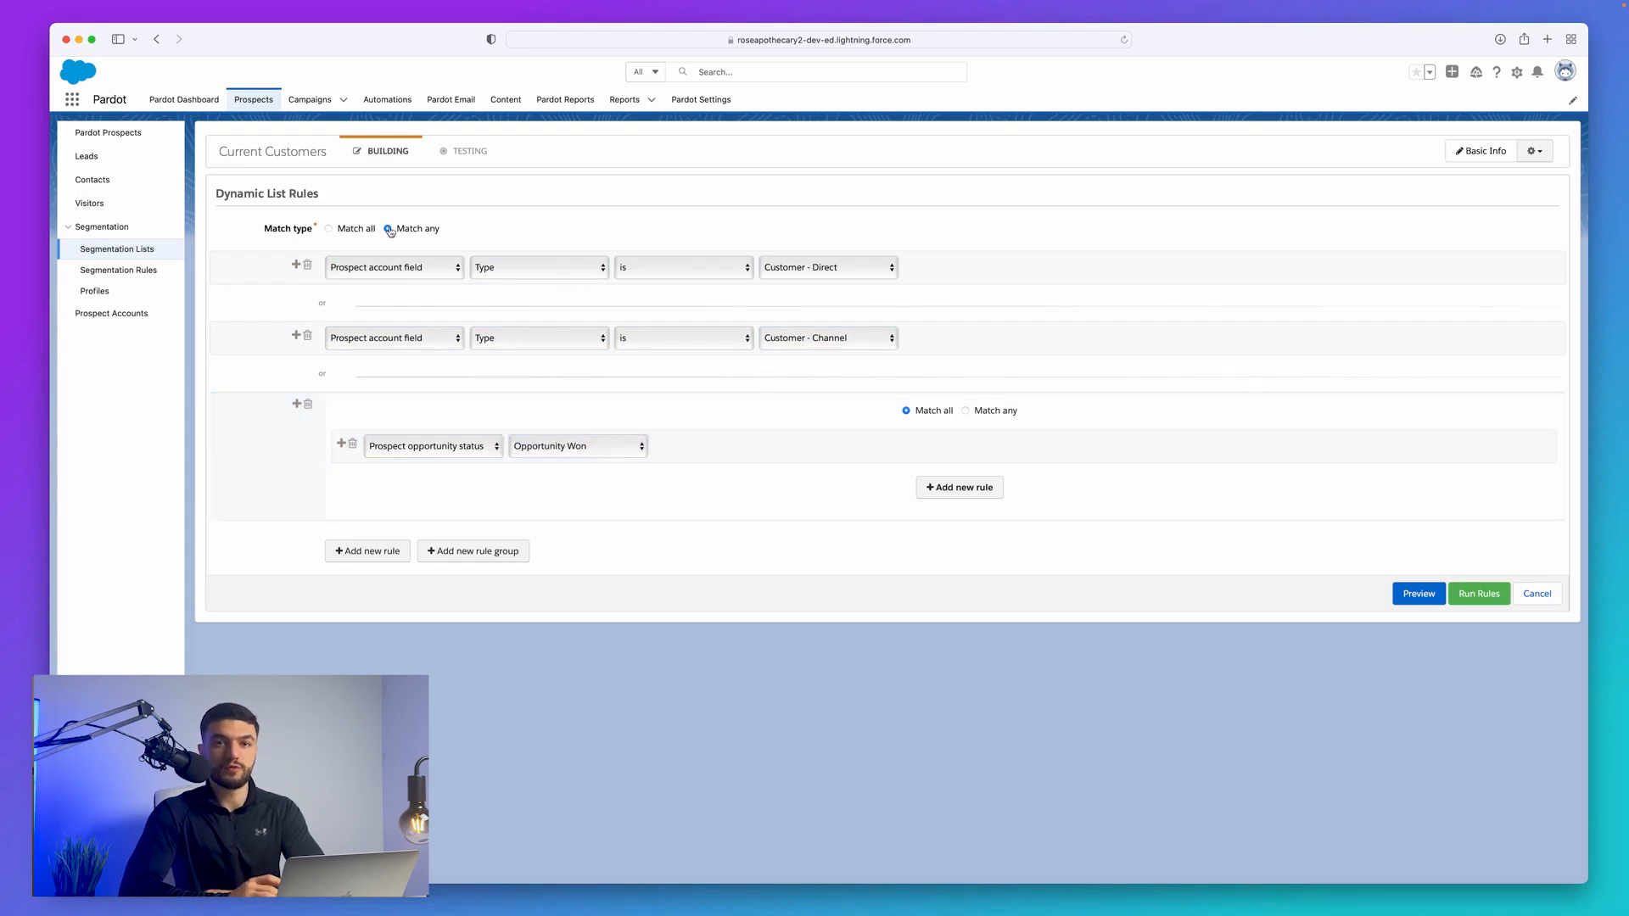
left_click(308, 405)
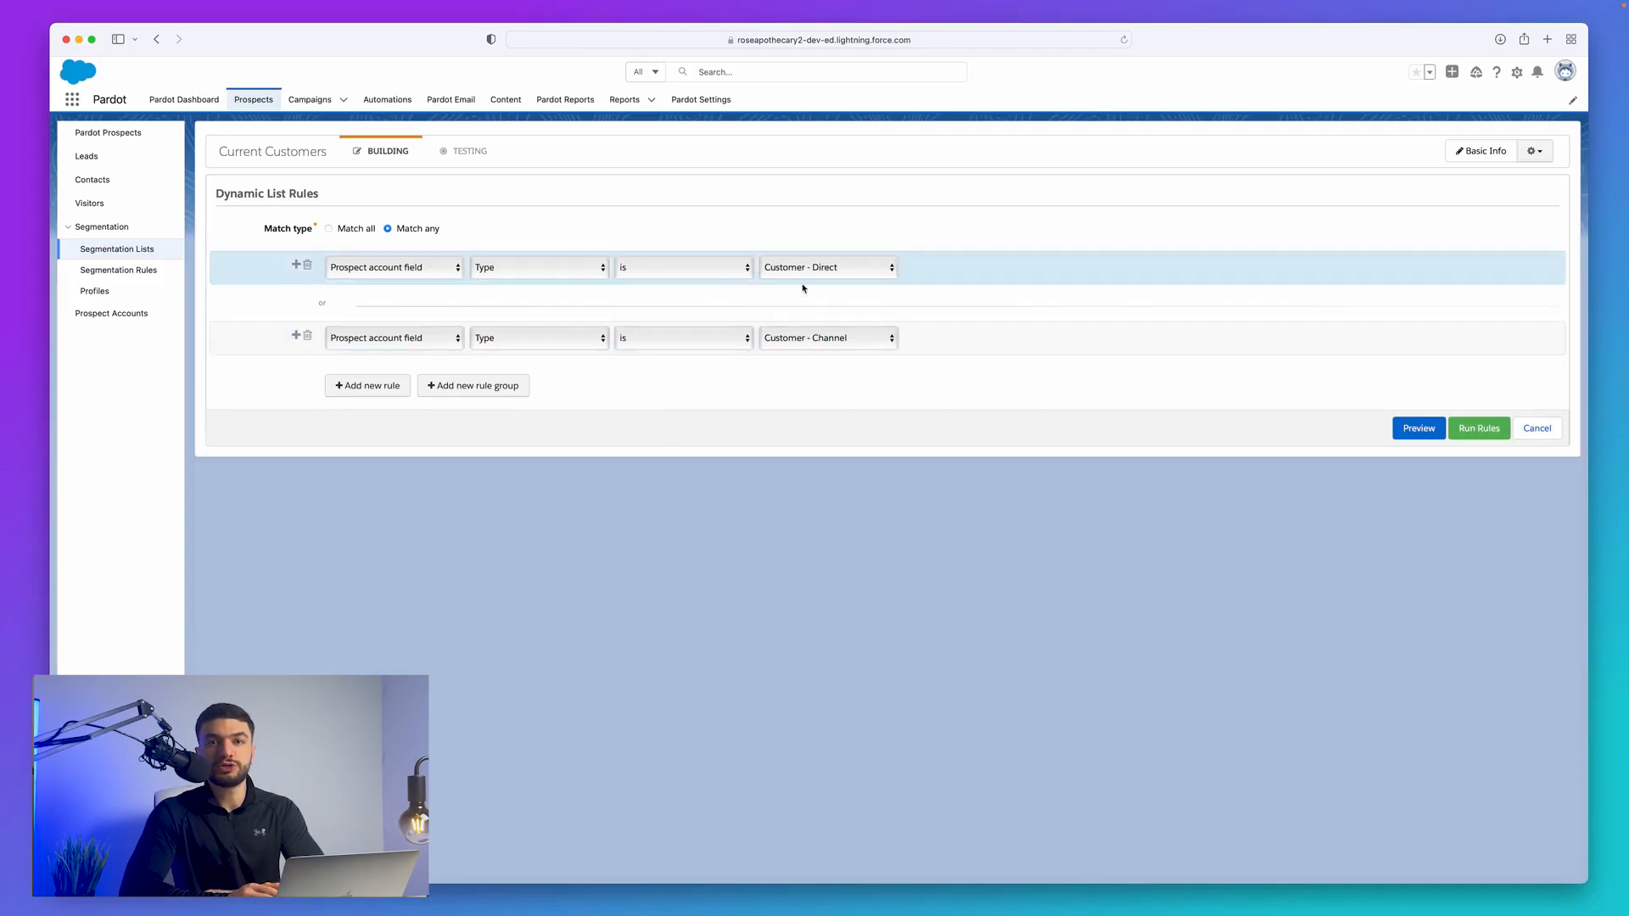
- Change the Customer - Direct rule so that the account field Type contains Customer
left_click(697, 269)
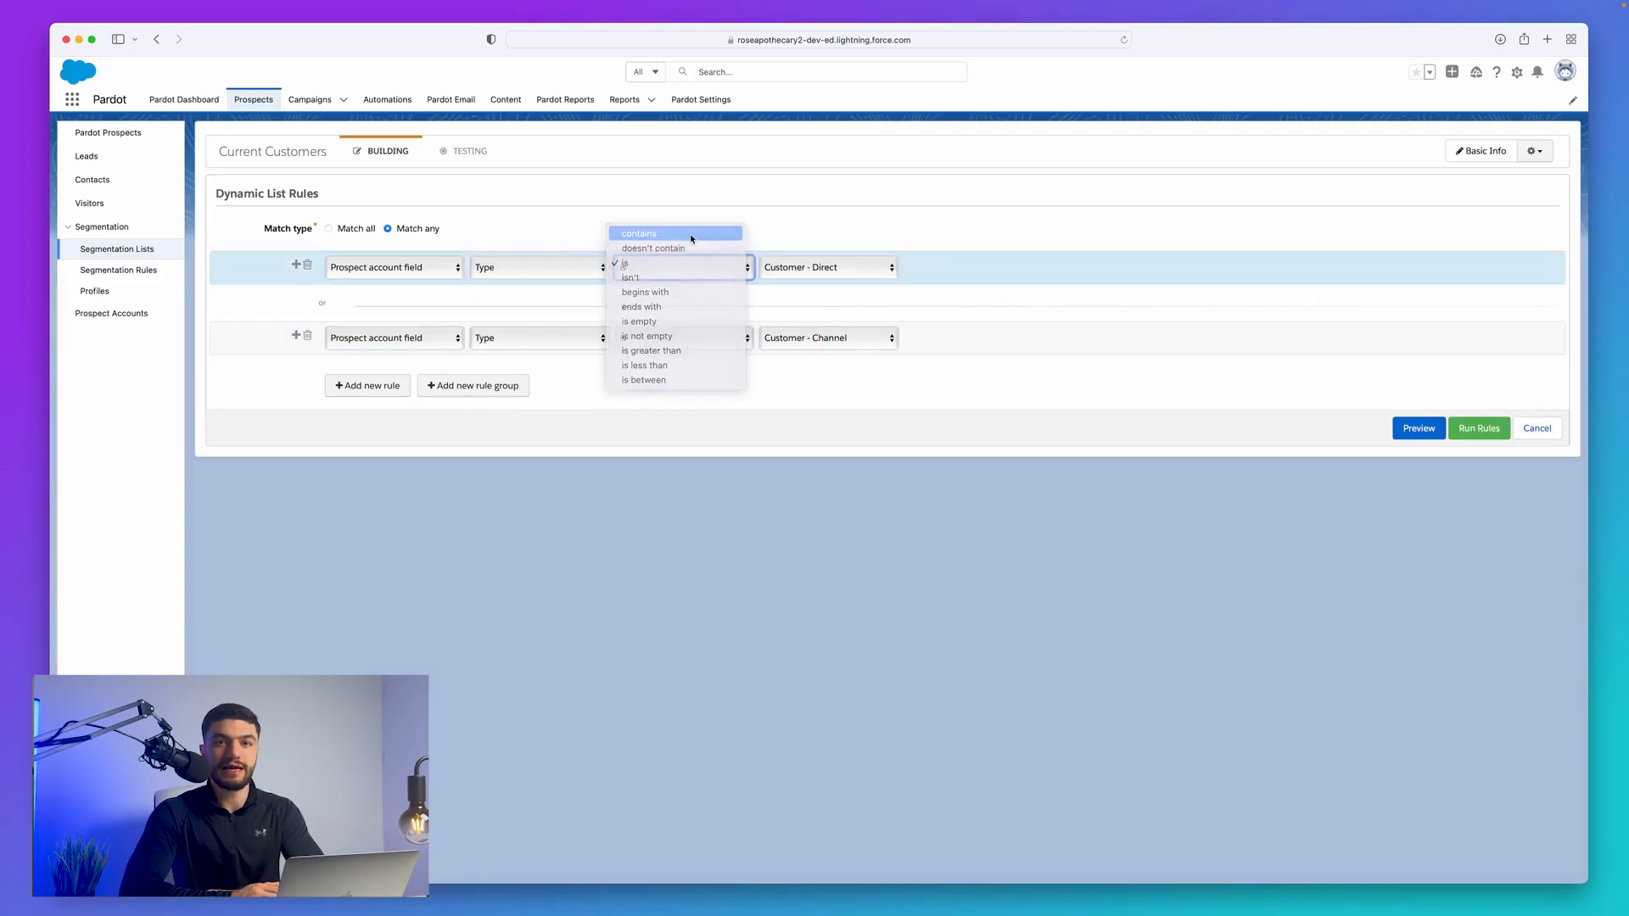
left_click(692, 234)
left_click(797, 267)
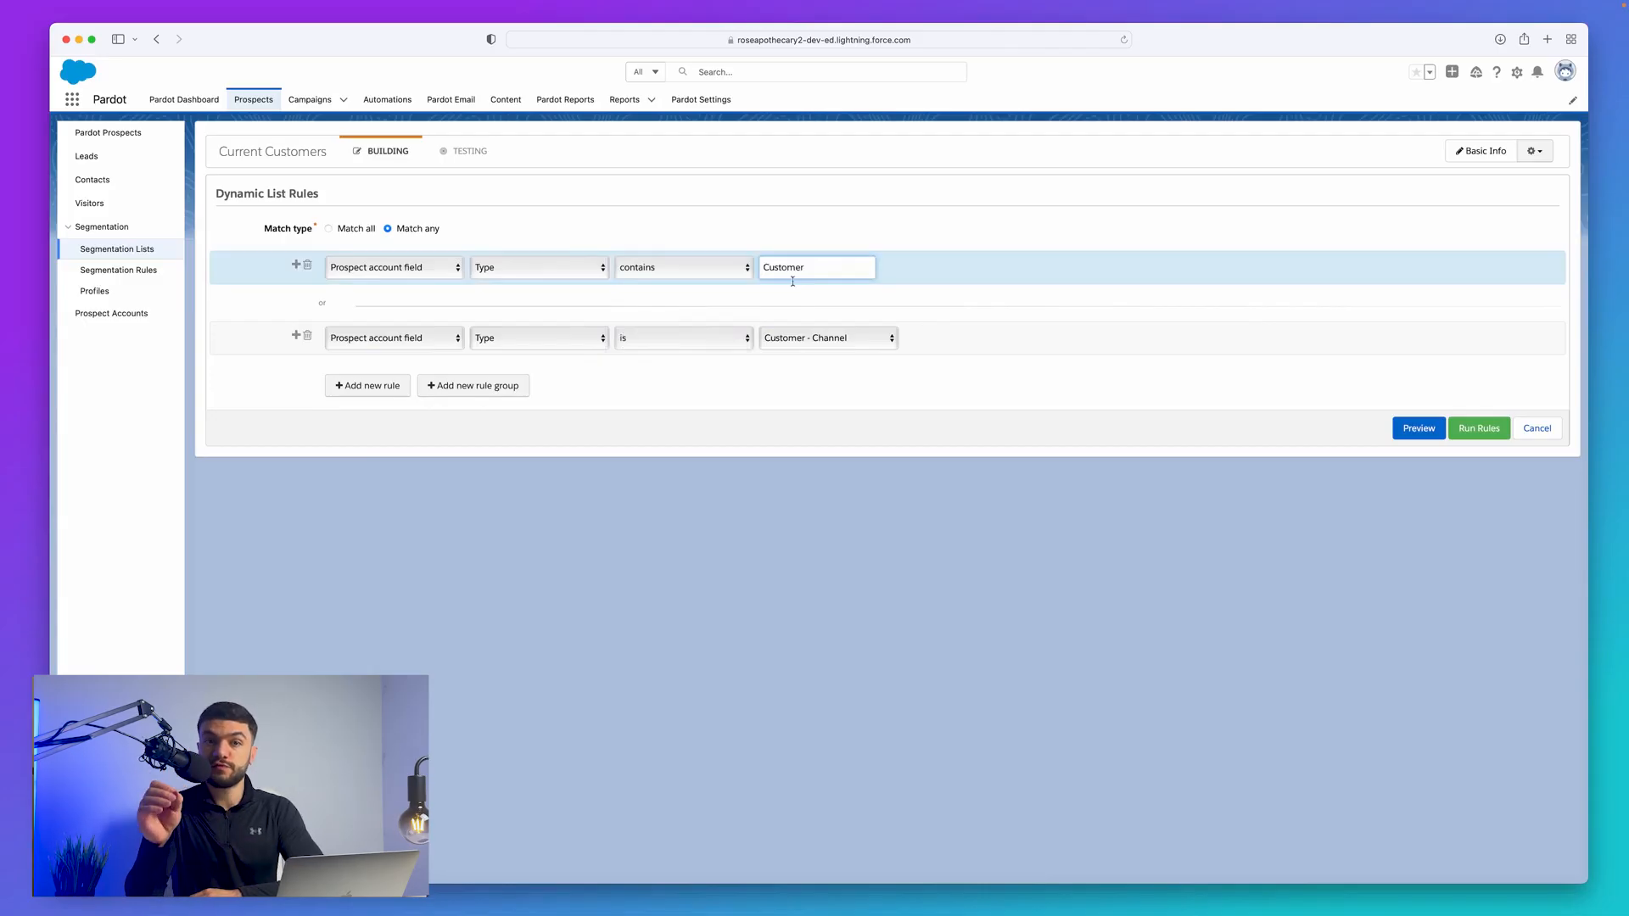
- Delete the Customer - Channel rule and run the dynamic list's rules
left_click(307, 336)
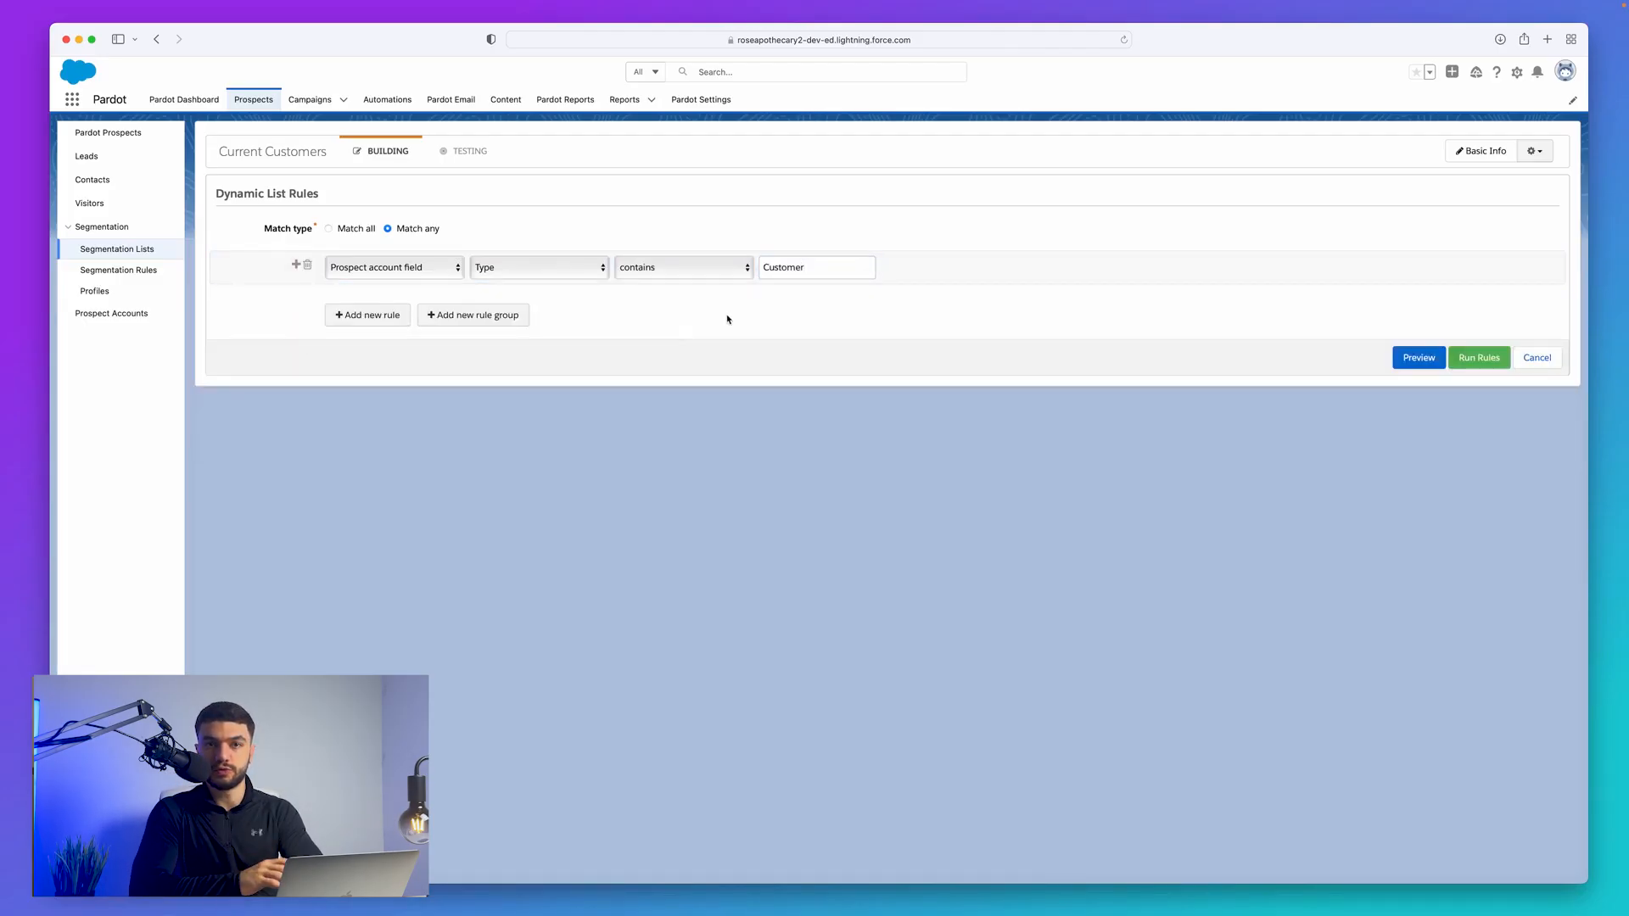
left_click(1481, 357)
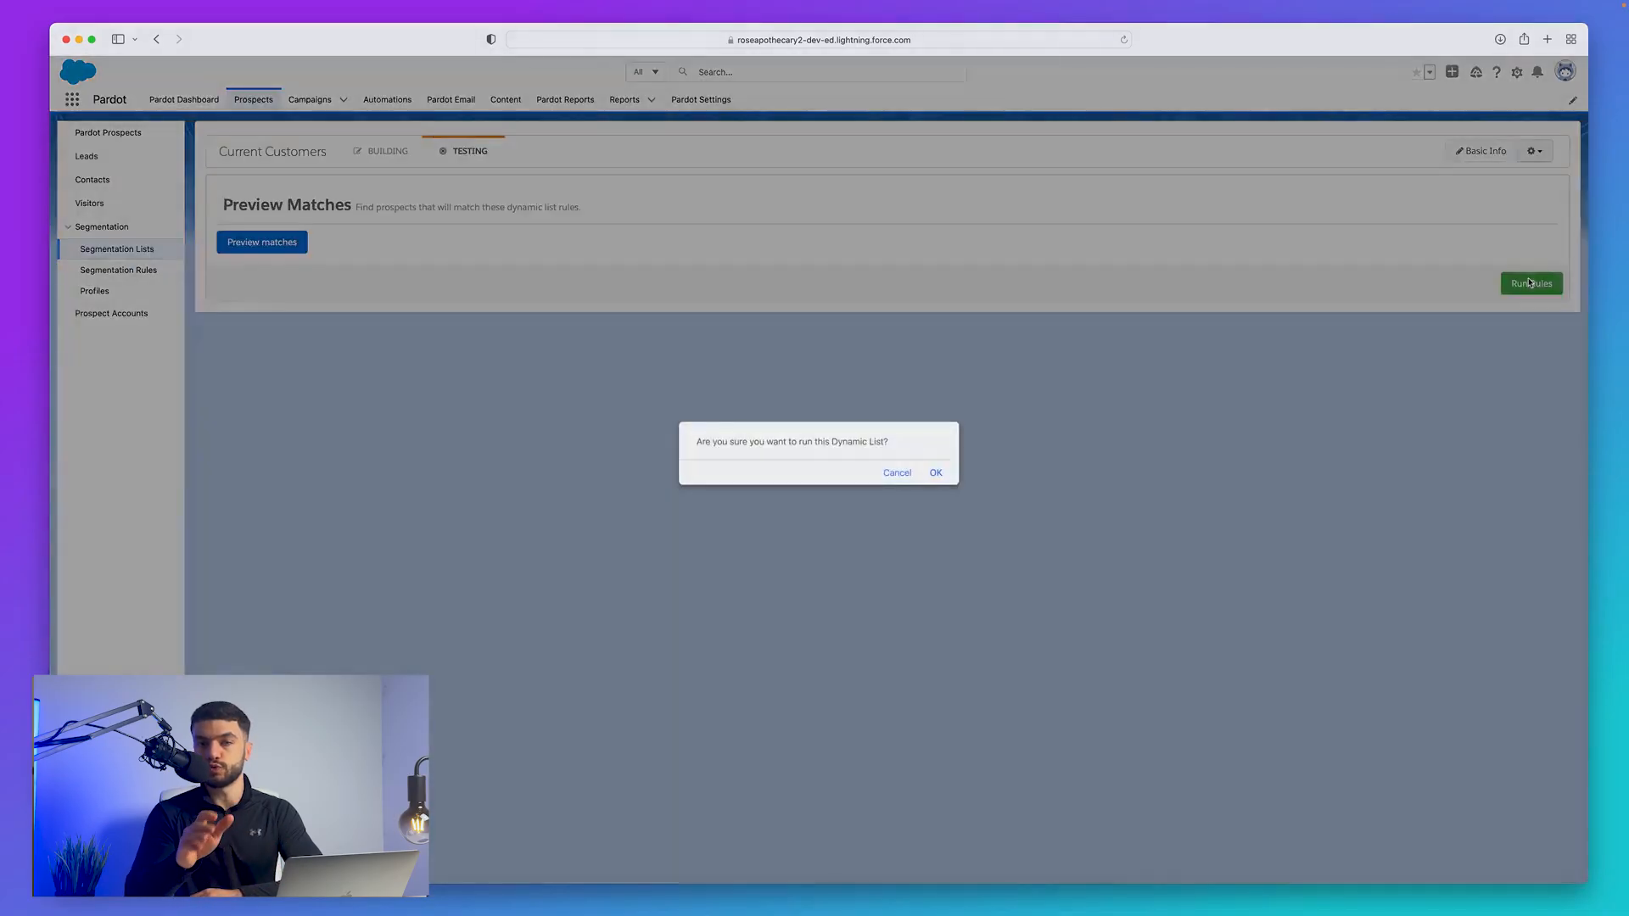
left_click(938, 474)
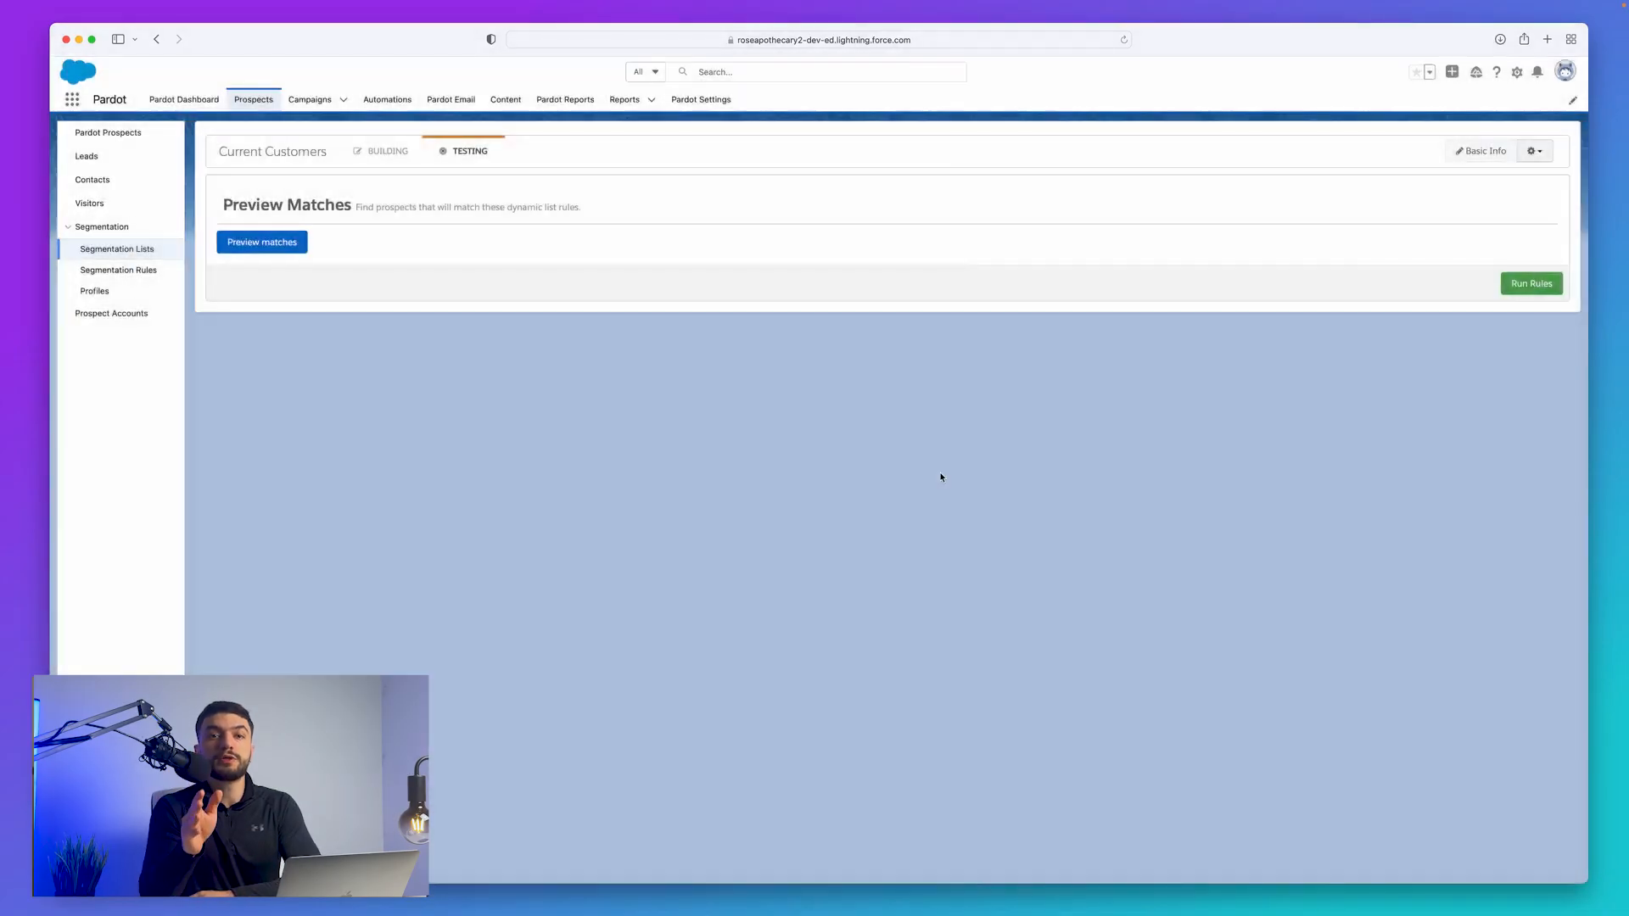